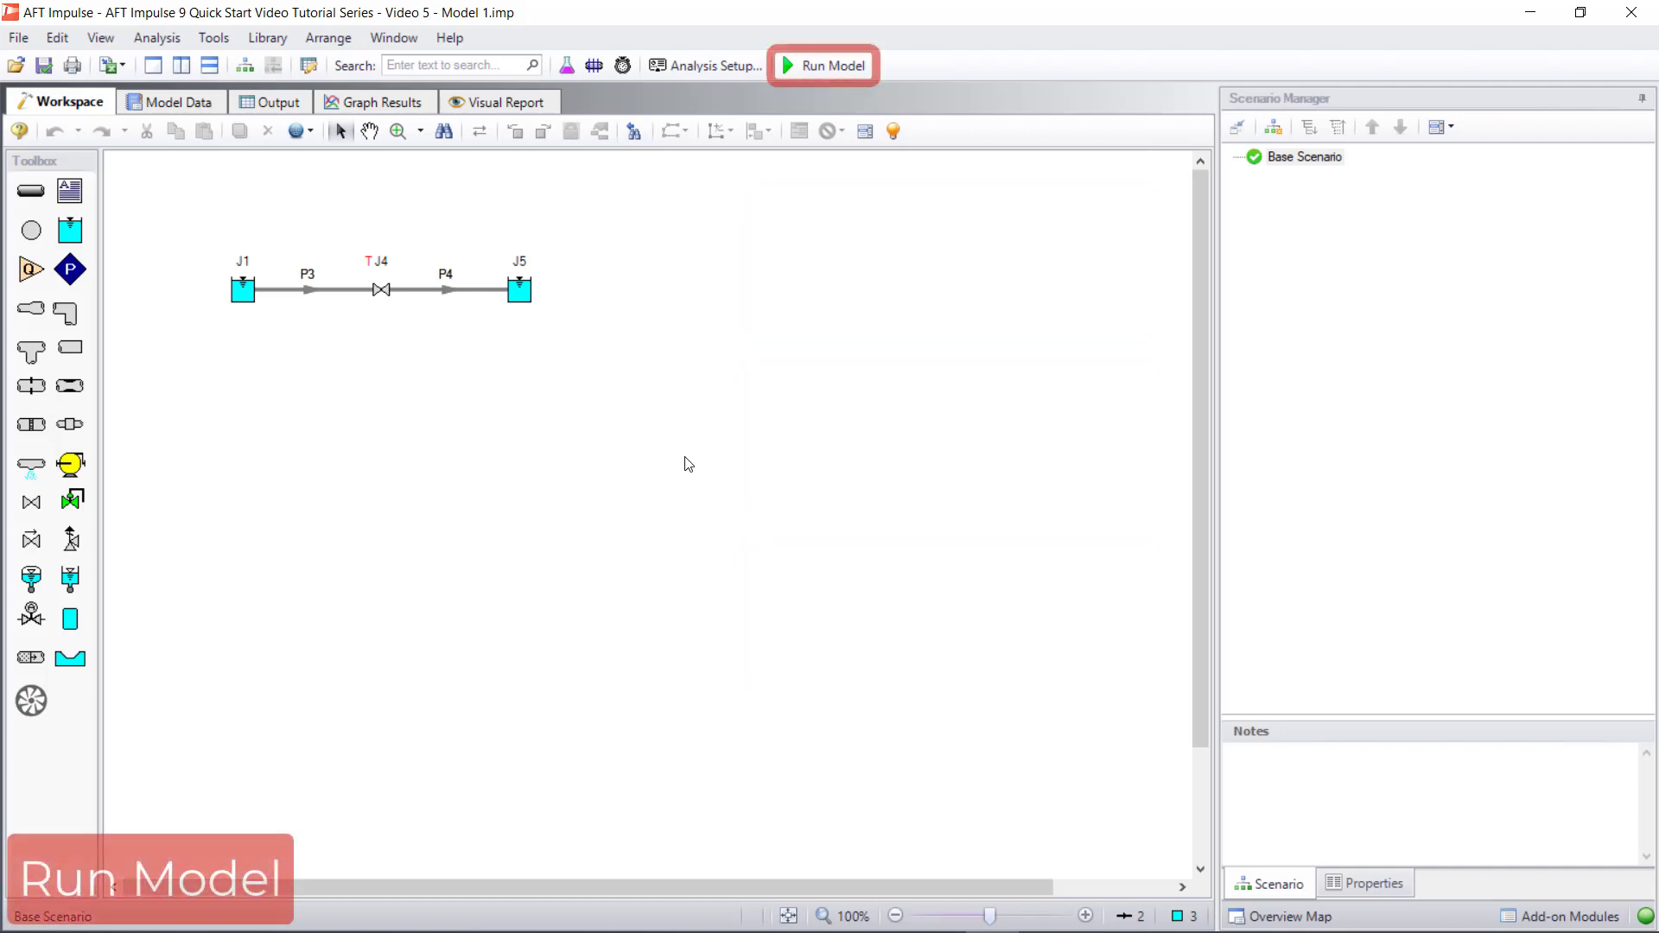
Run the model and open its output results once the solution is complete
left_click(798, 74)
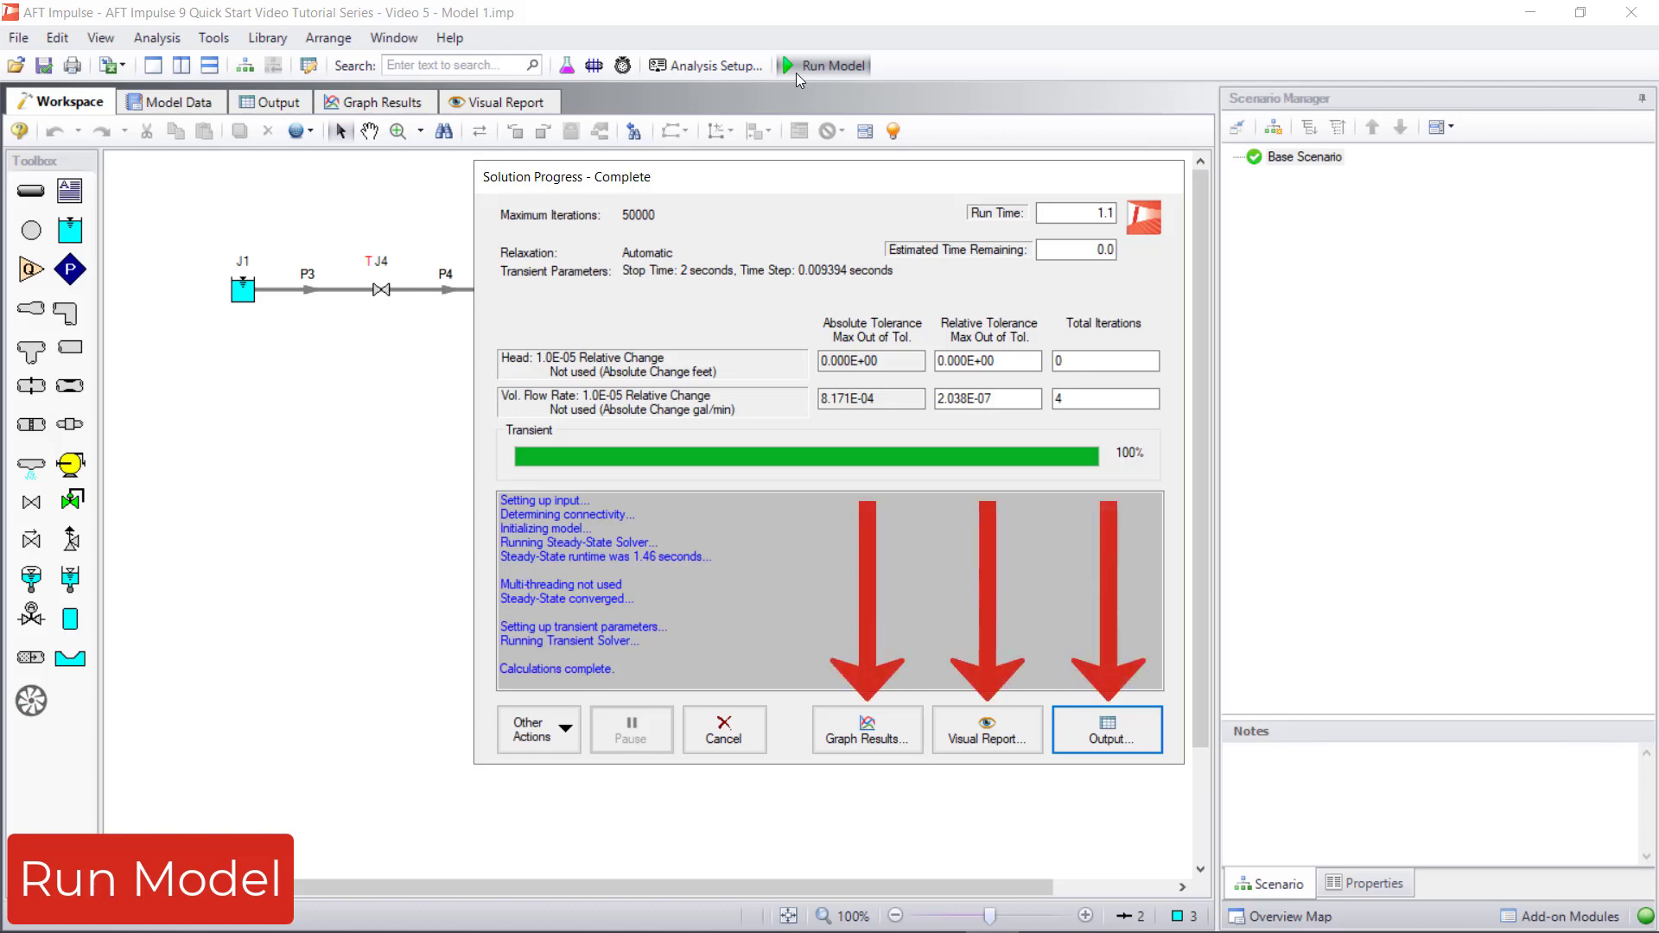
left_click(1059, 736)
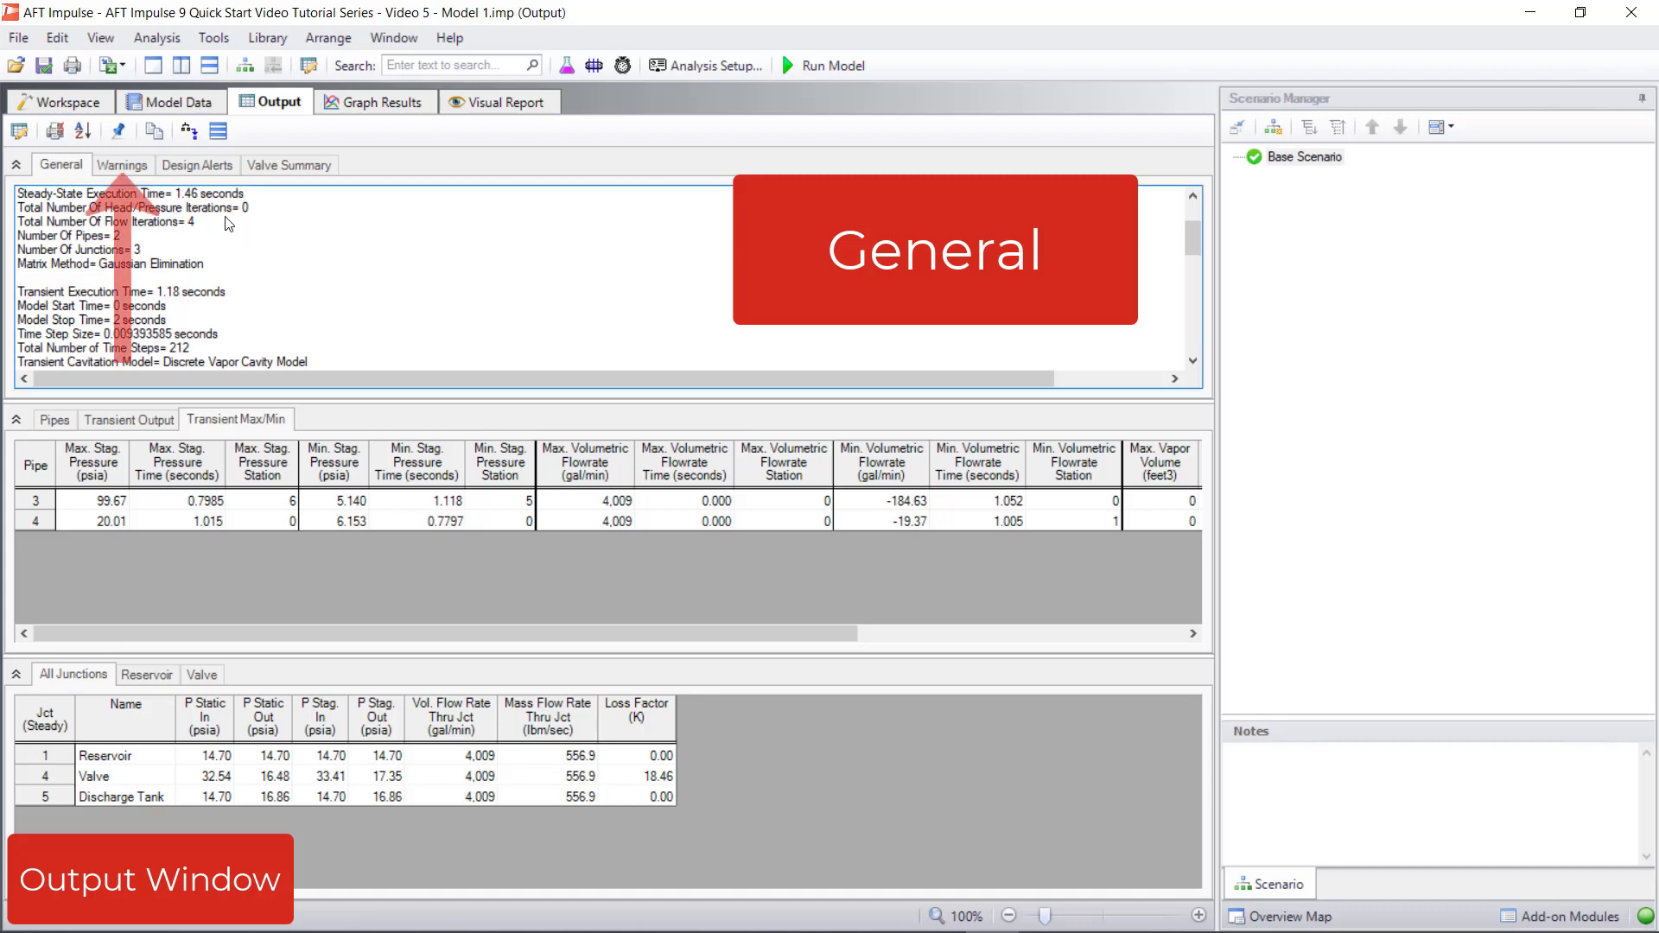
Review the warnings, the valve summary and the pipes' transient output, moving the transient results to time step 70
left_click(147, 173)
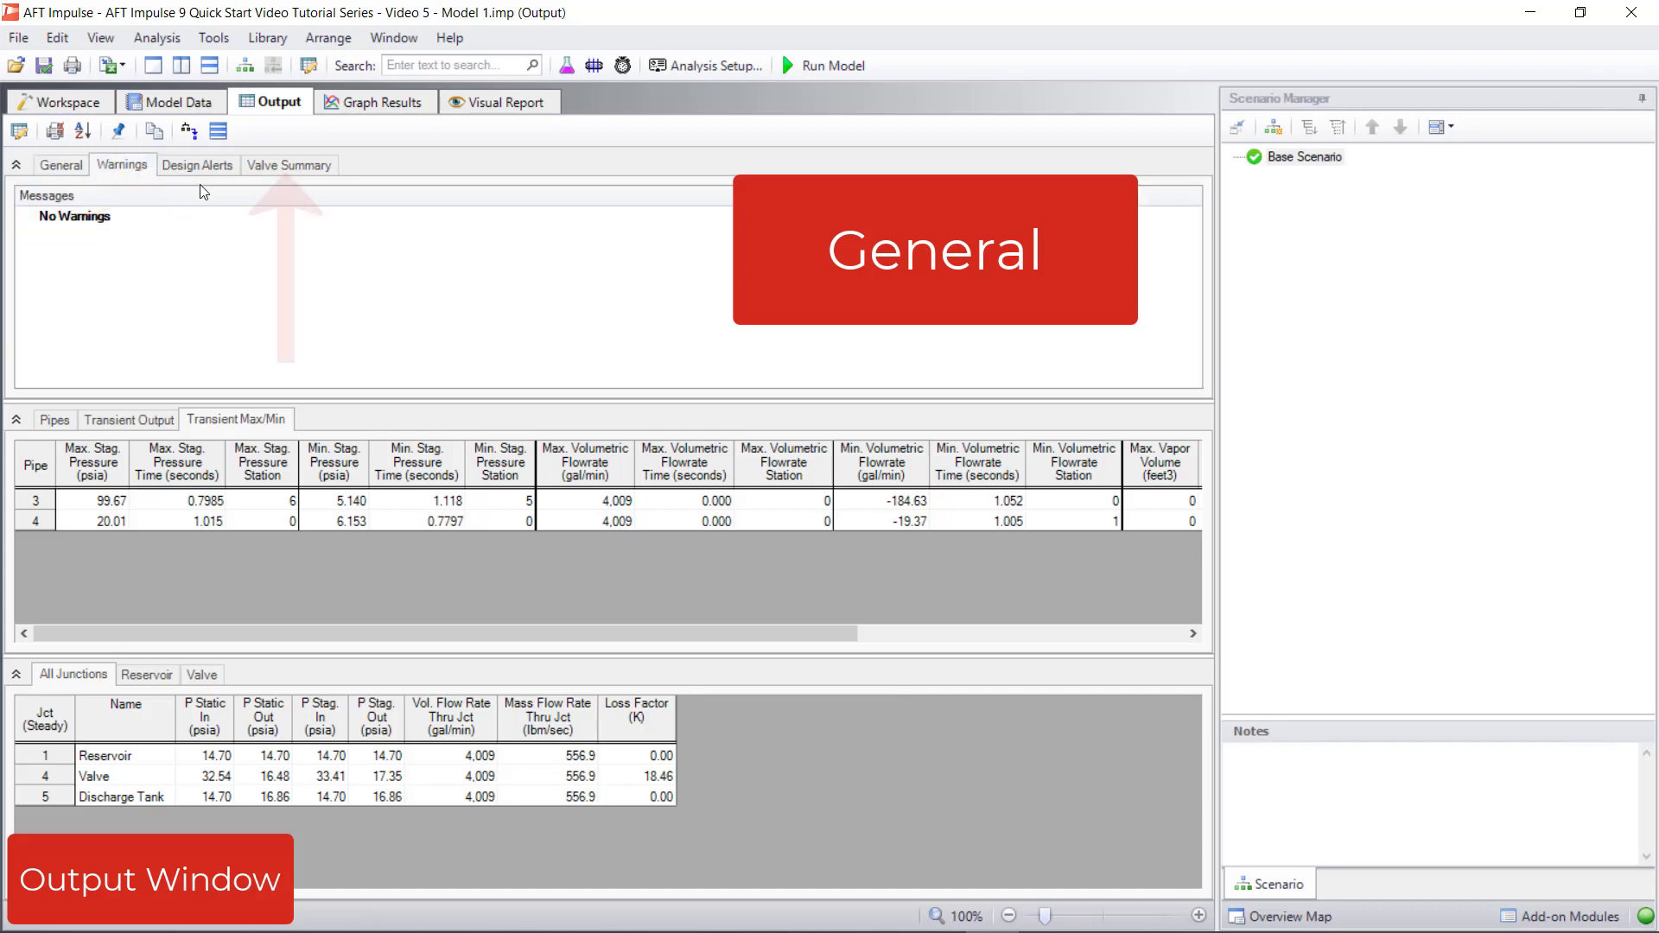
left_click(249, 171)
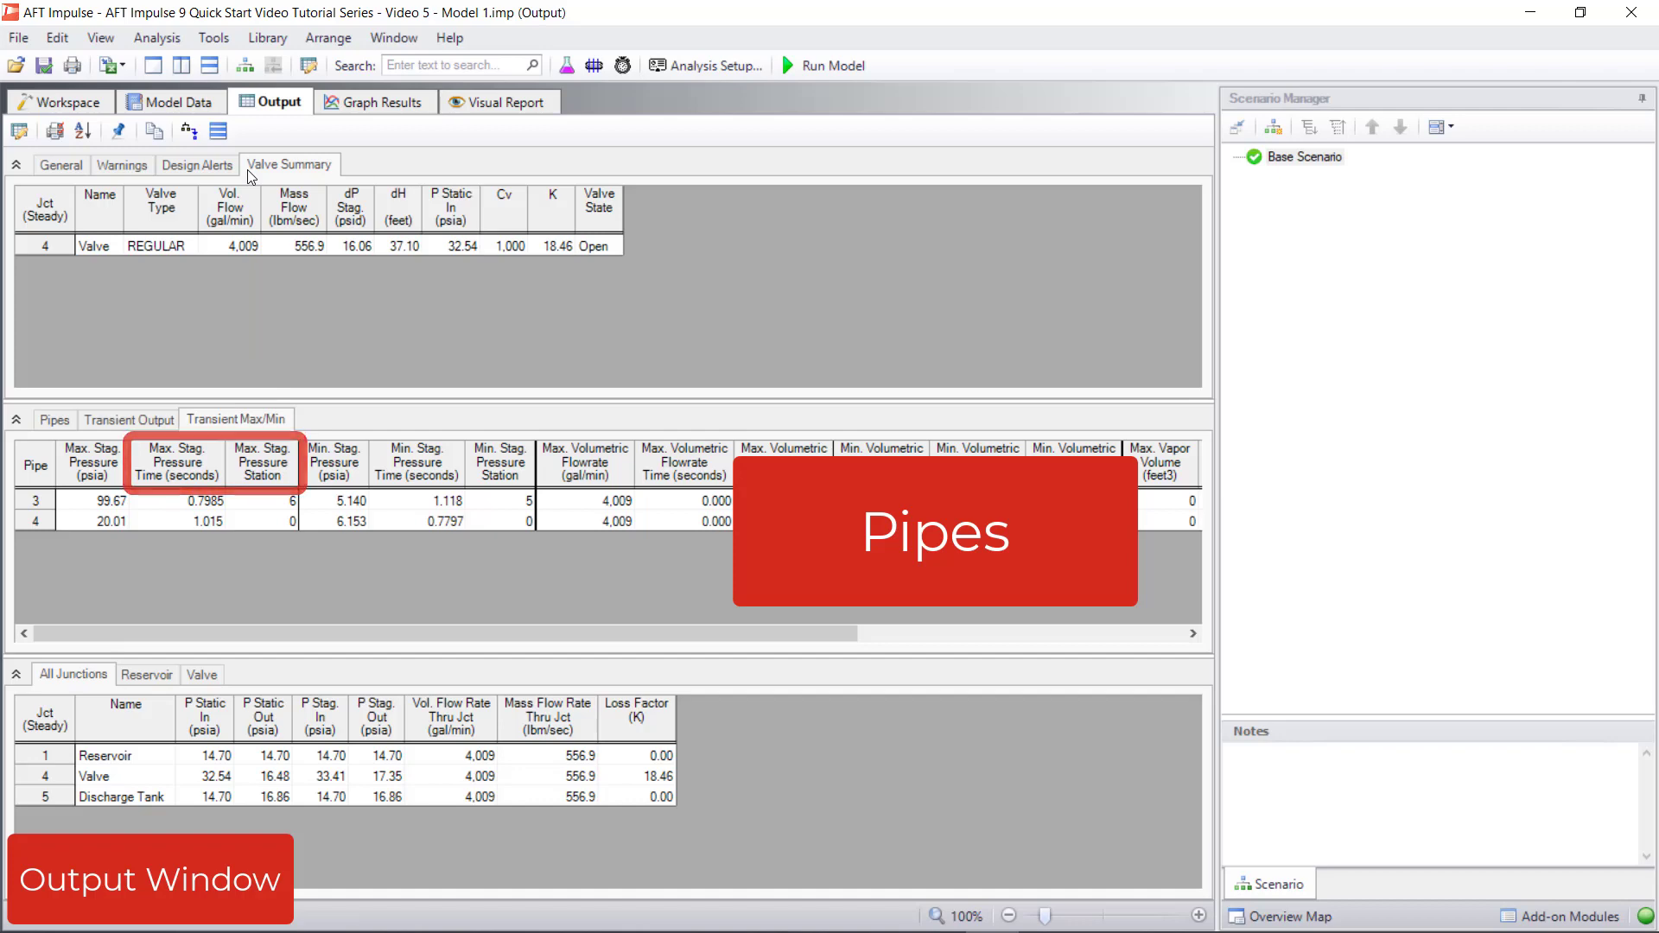
left_click(136, 424)
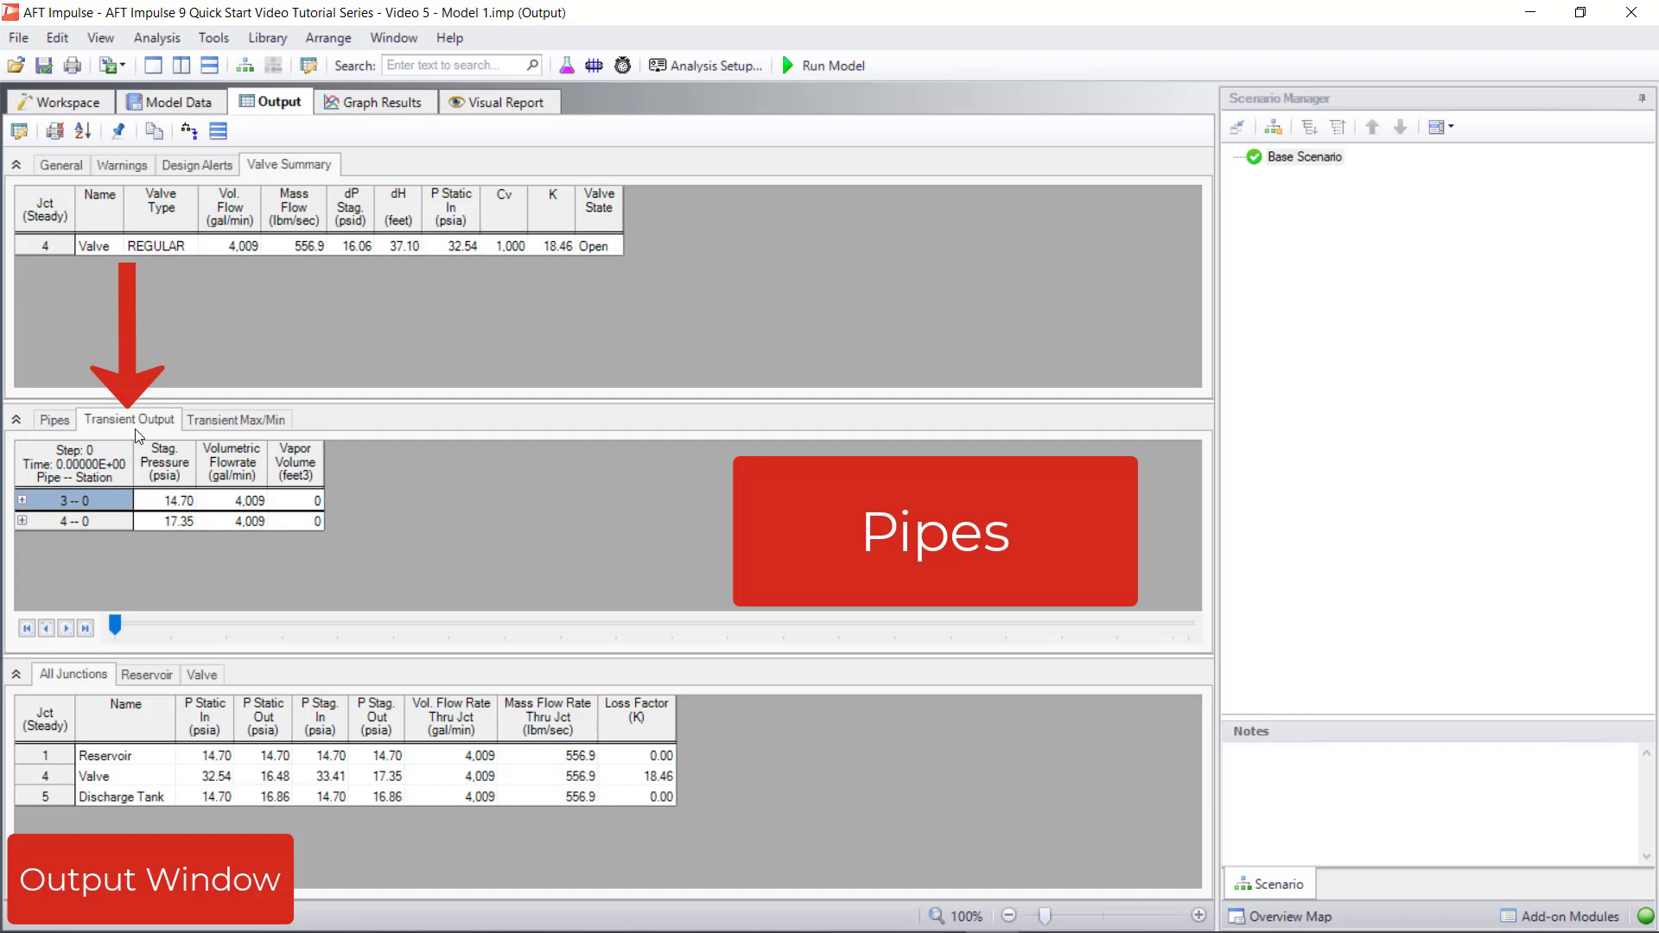
left_click_drag(116, 623, 465, 625)
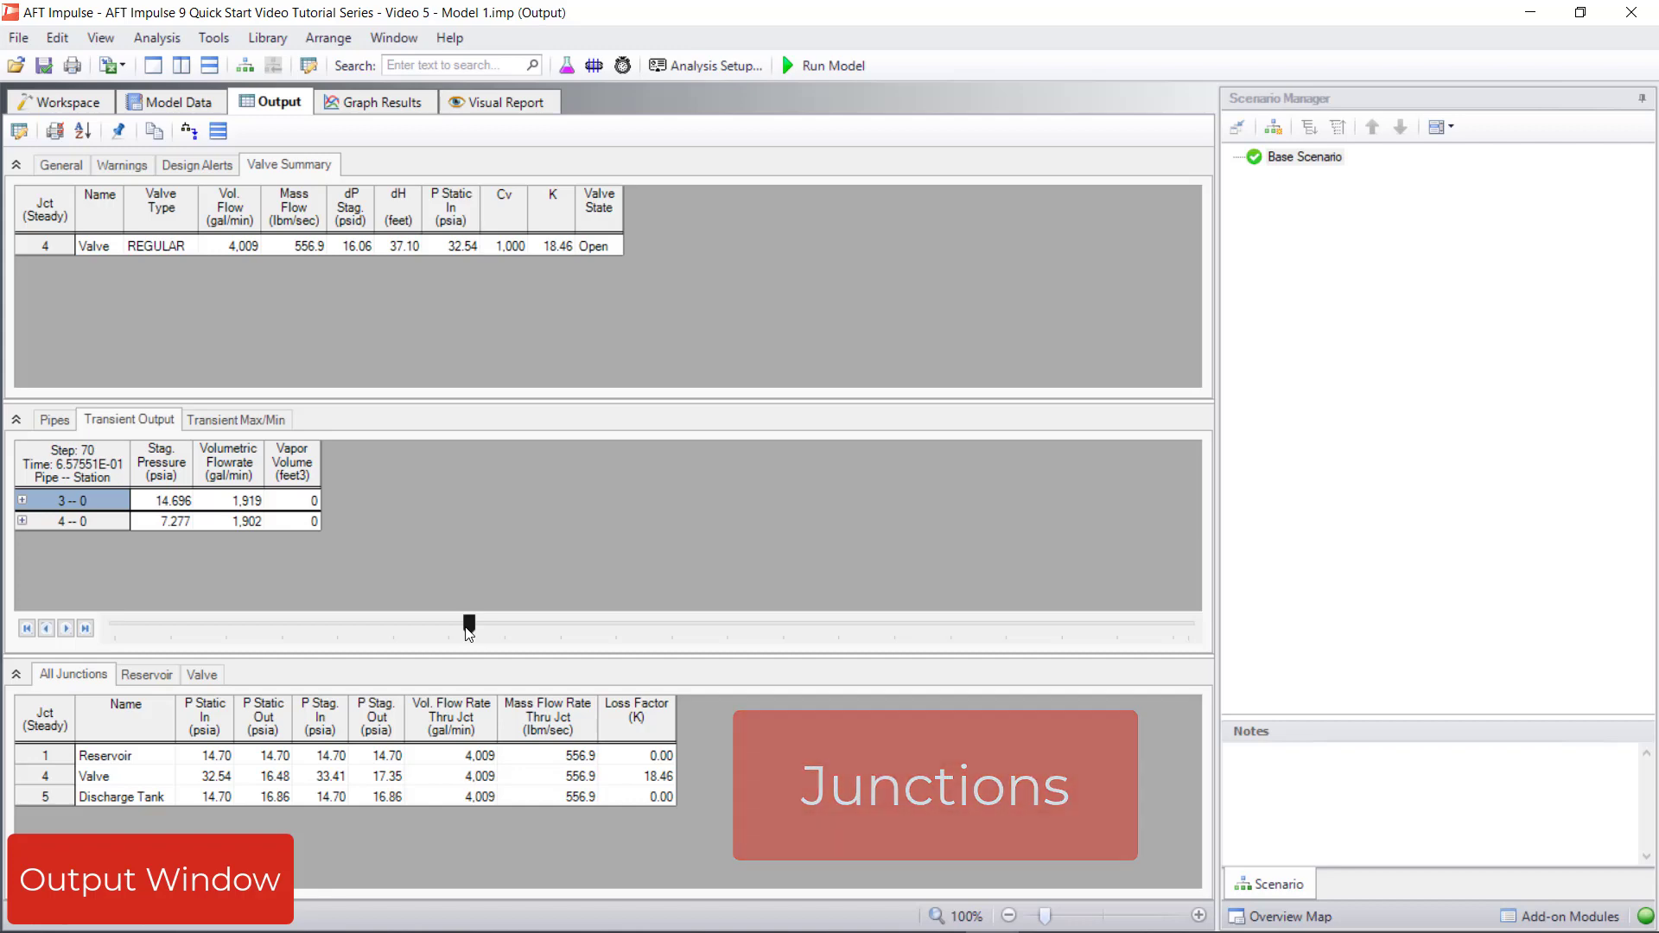
Change the P Stag. Out units in the All Junctions table to psig and move that column directly after P Static In
double_click(399, 722)
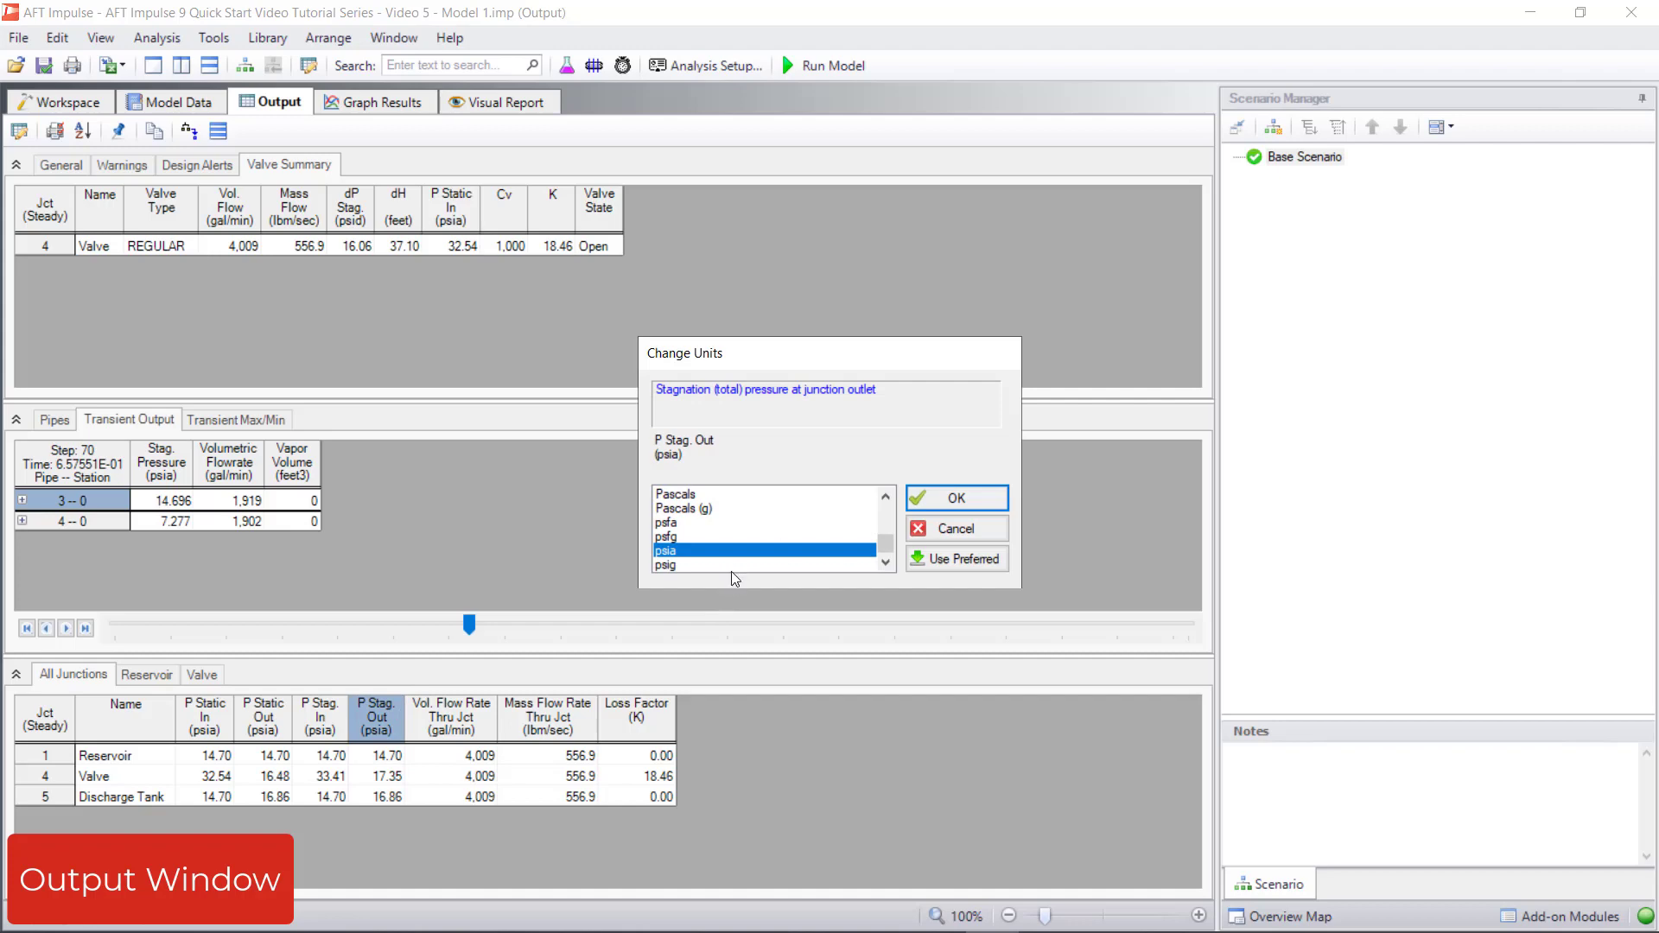
left_click(735, 565)
left_click(930, 497)
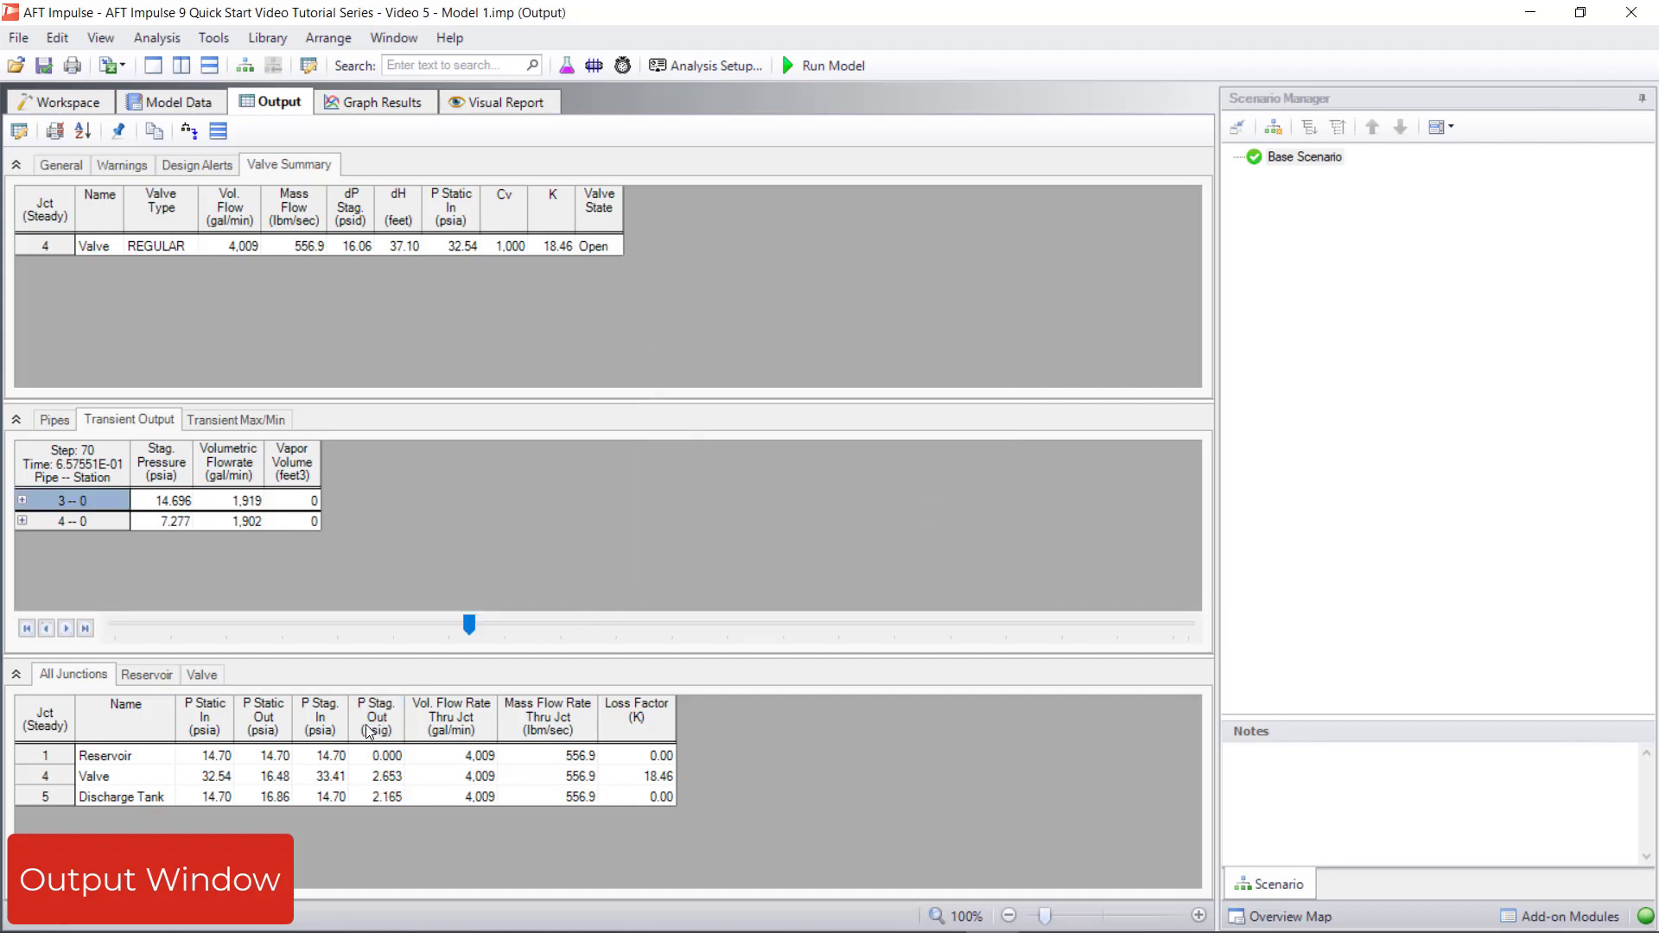
left_click_drag(371, 728, 251, 728)
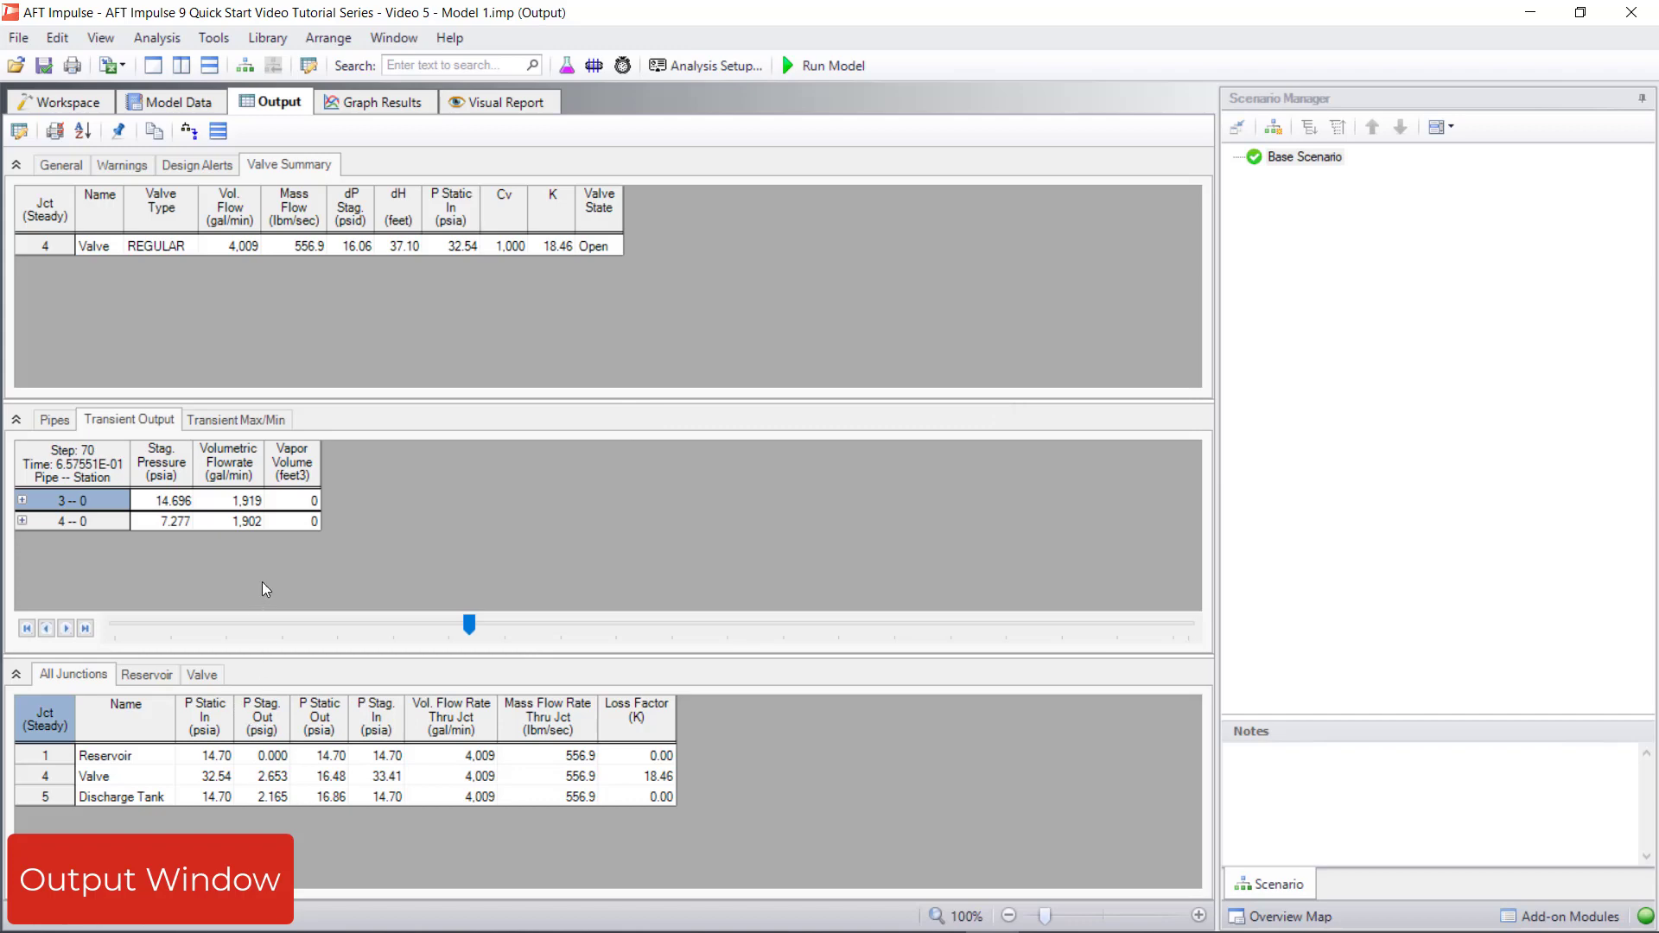
Try adding Area Flow to the displayed pipe output parameters, placing it directly after Elevation Outlet
left_click(19, 138)
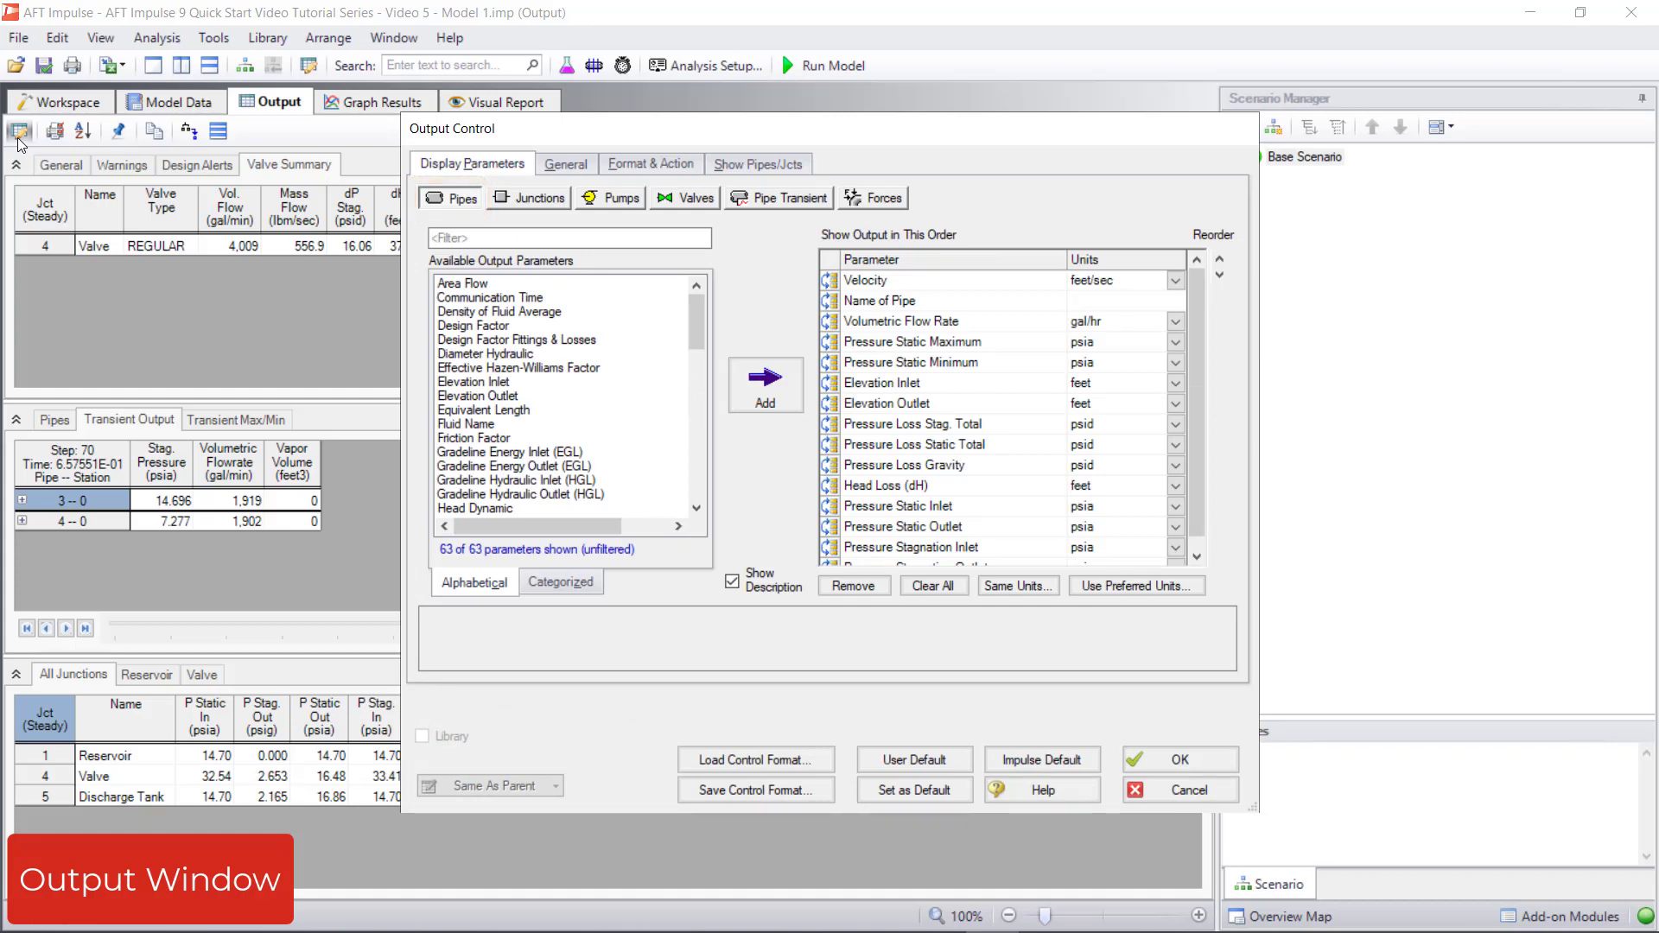
double_click(498, 283)
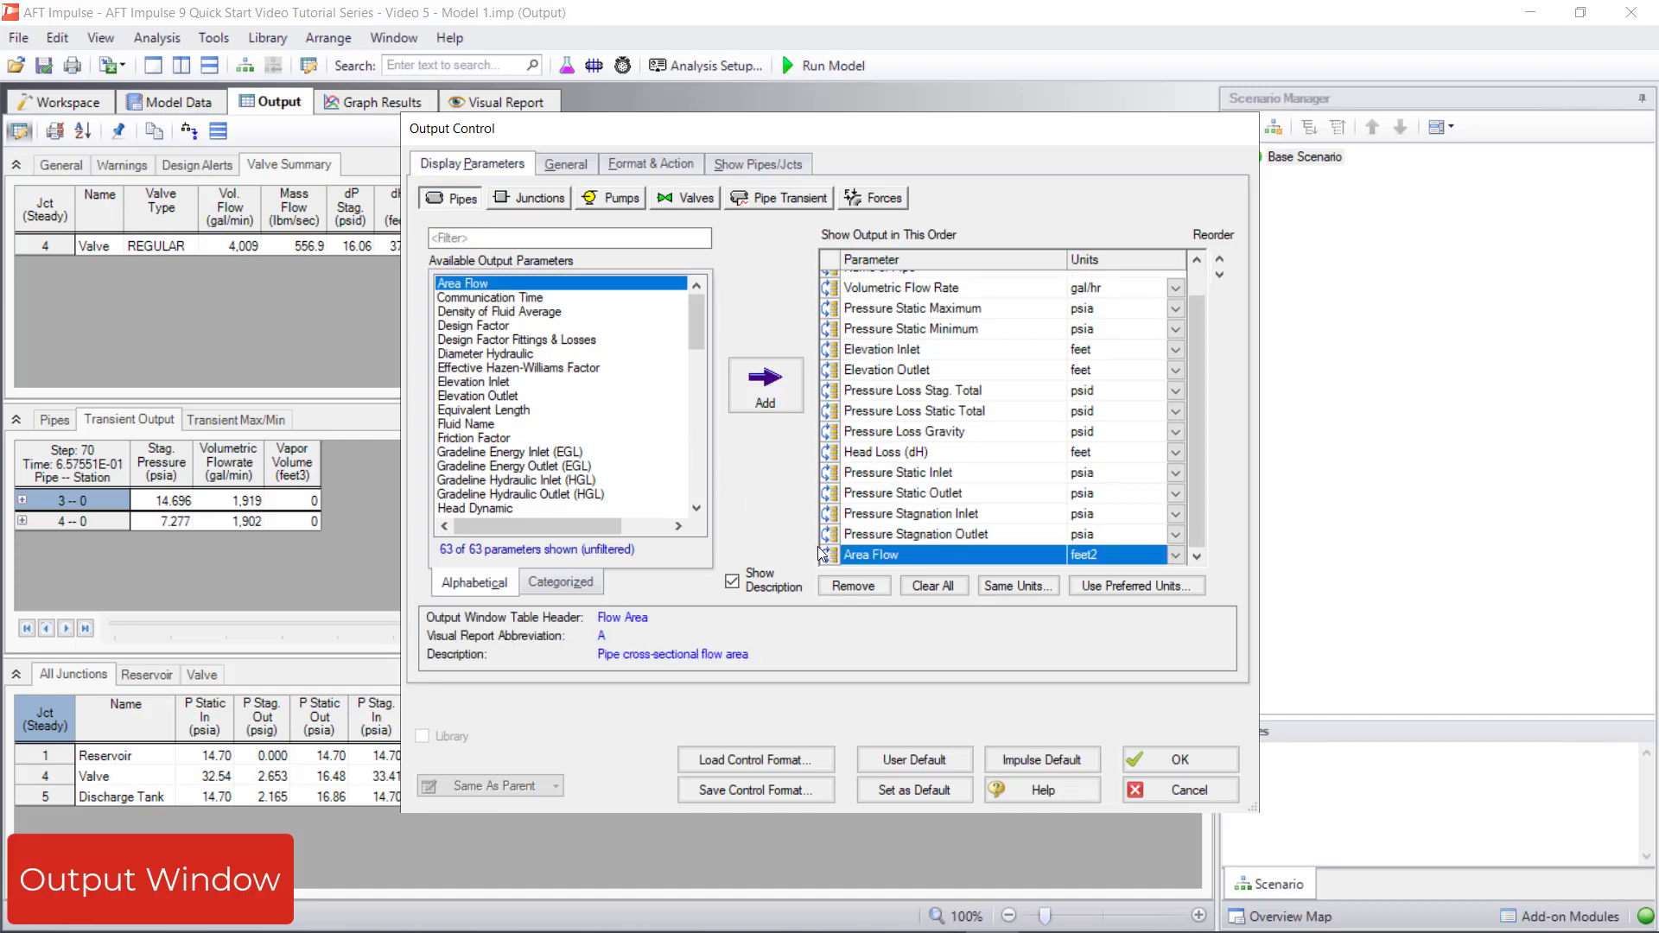
left_click_drag(829, 462, 839, 380)
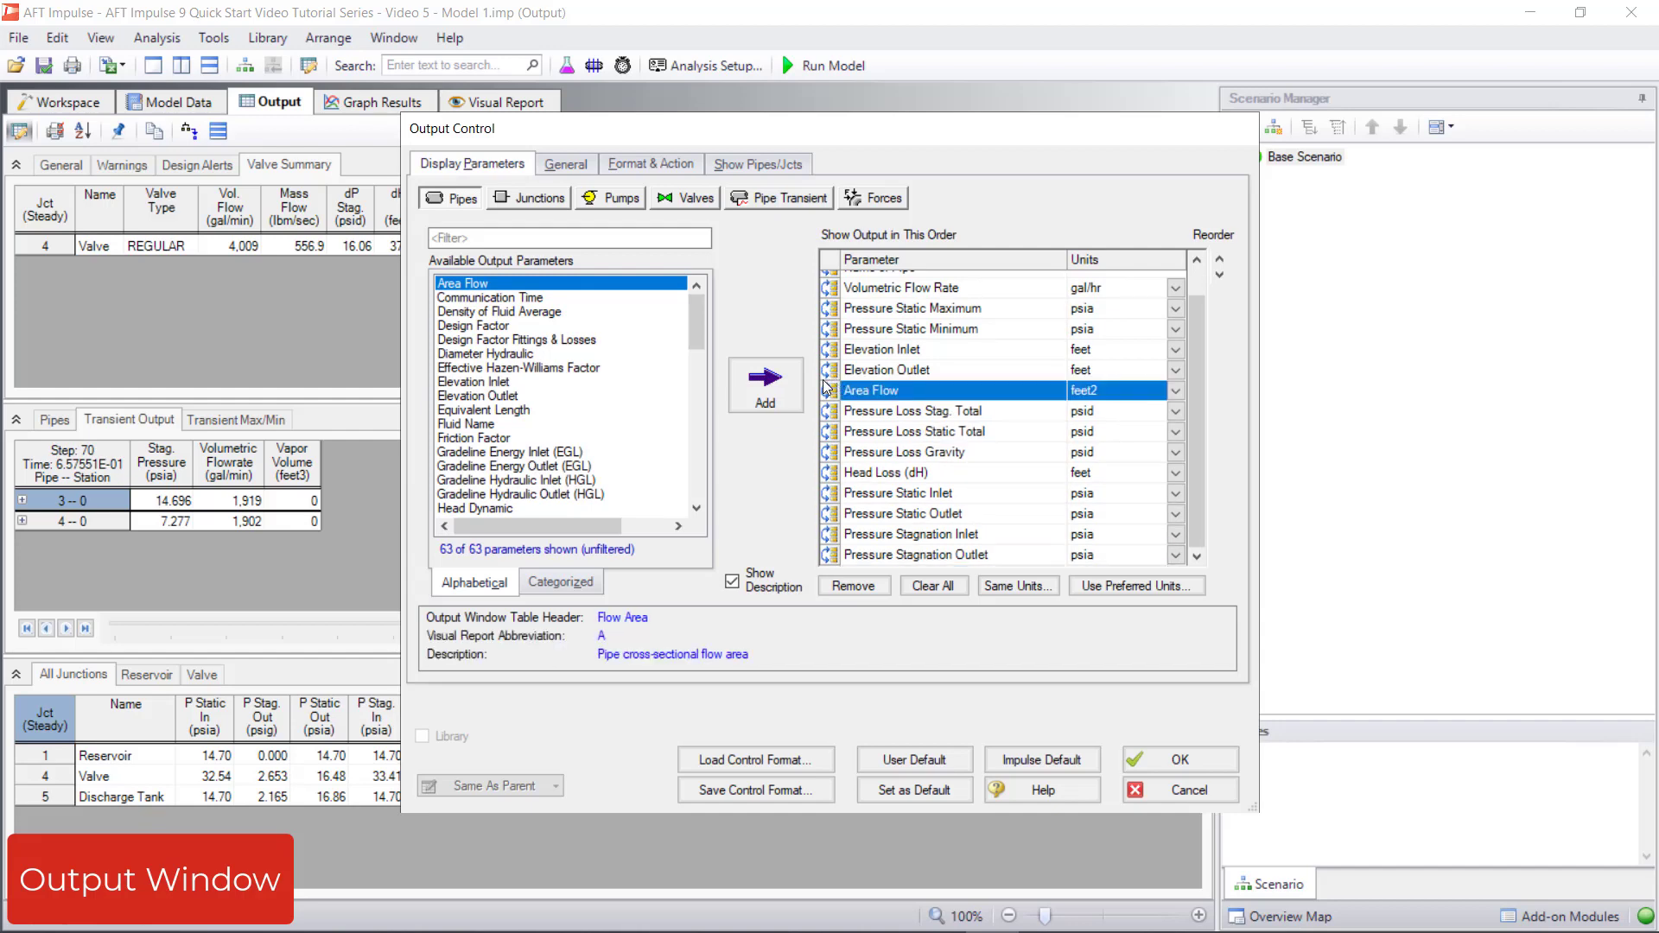
left_click(1180, 390)
left_click(1180, 390)
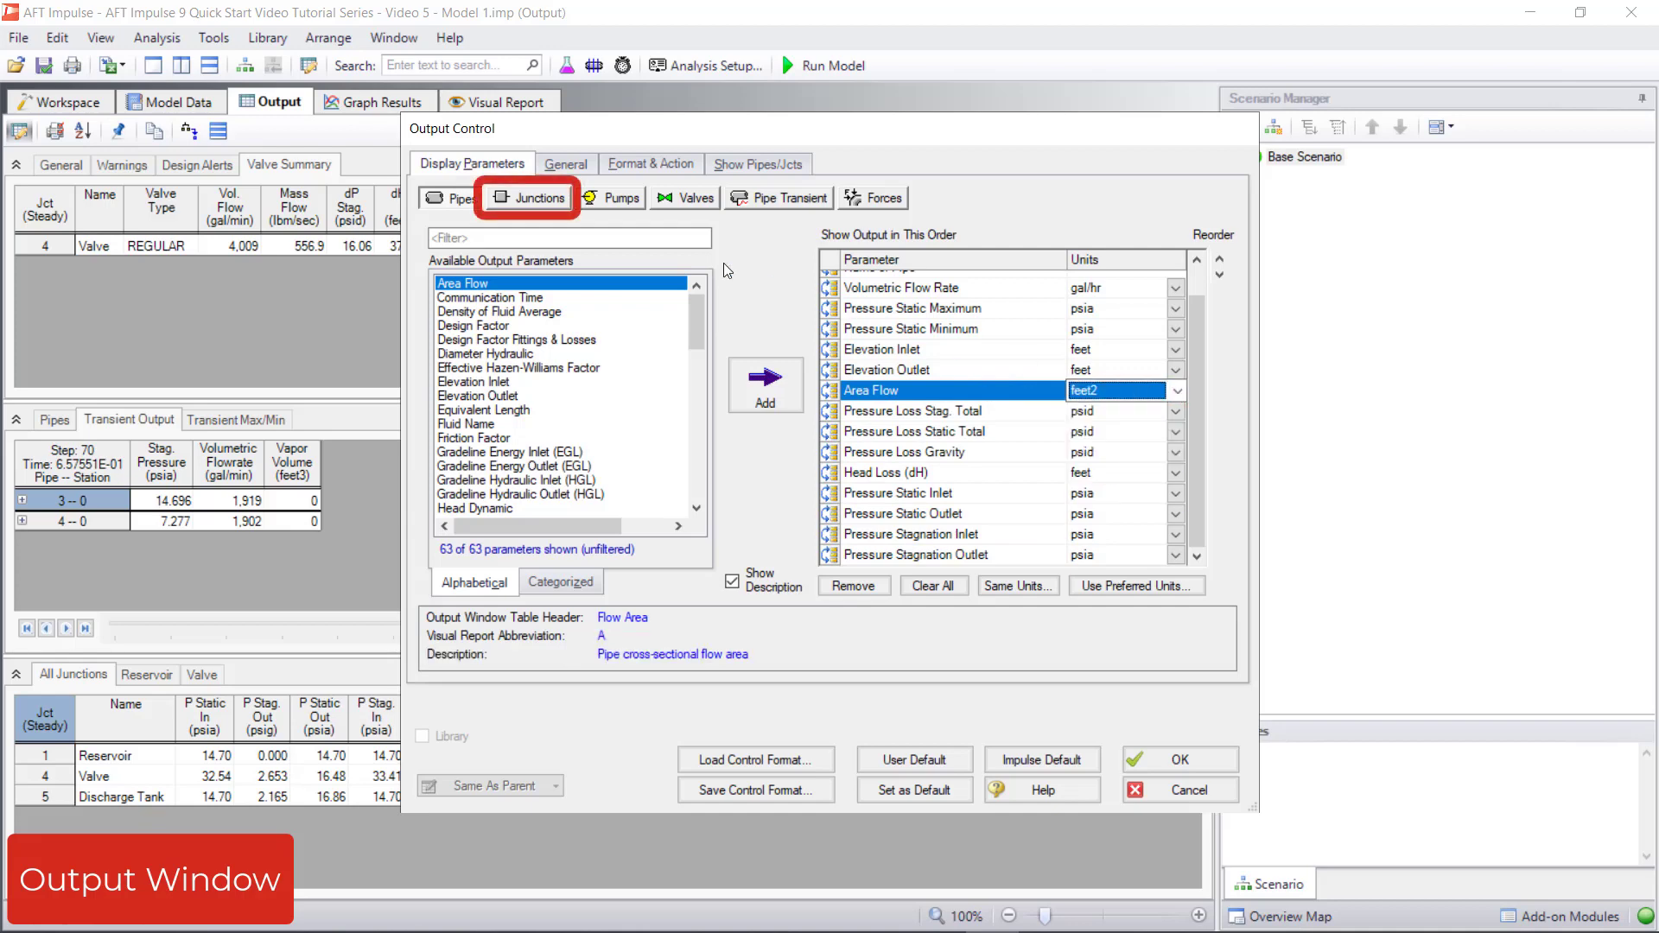
Examine the display parameters for junctions, valves and pipe transients, and discard the Output Control changes
left_click(566, 208)
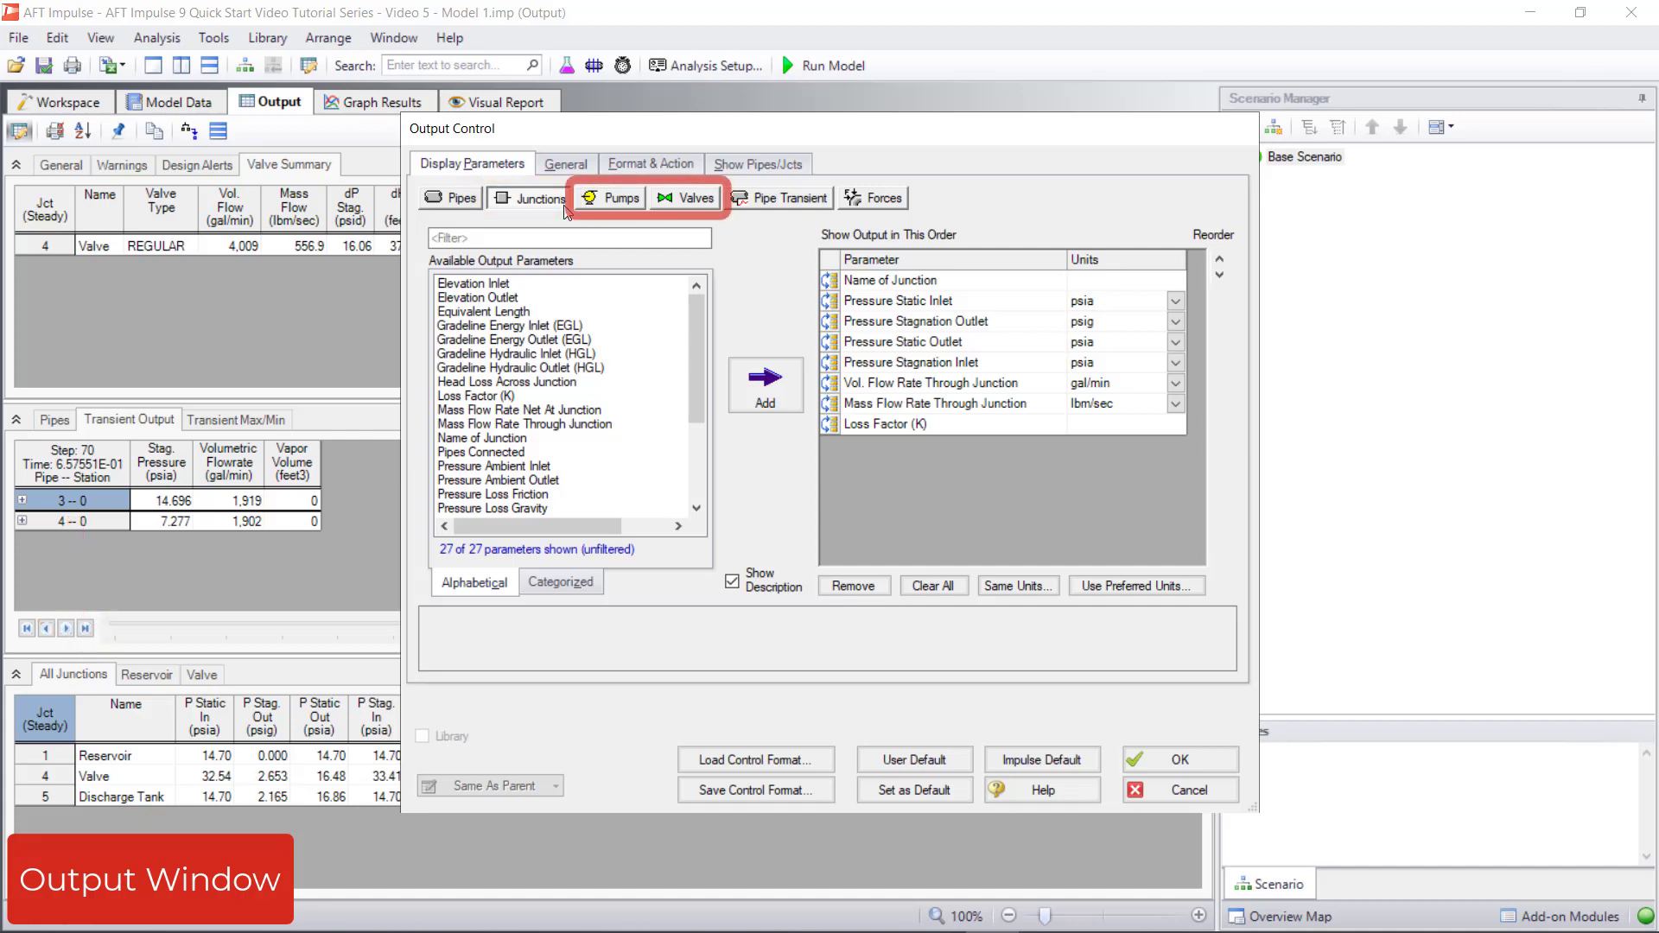
left_click(666, 207)
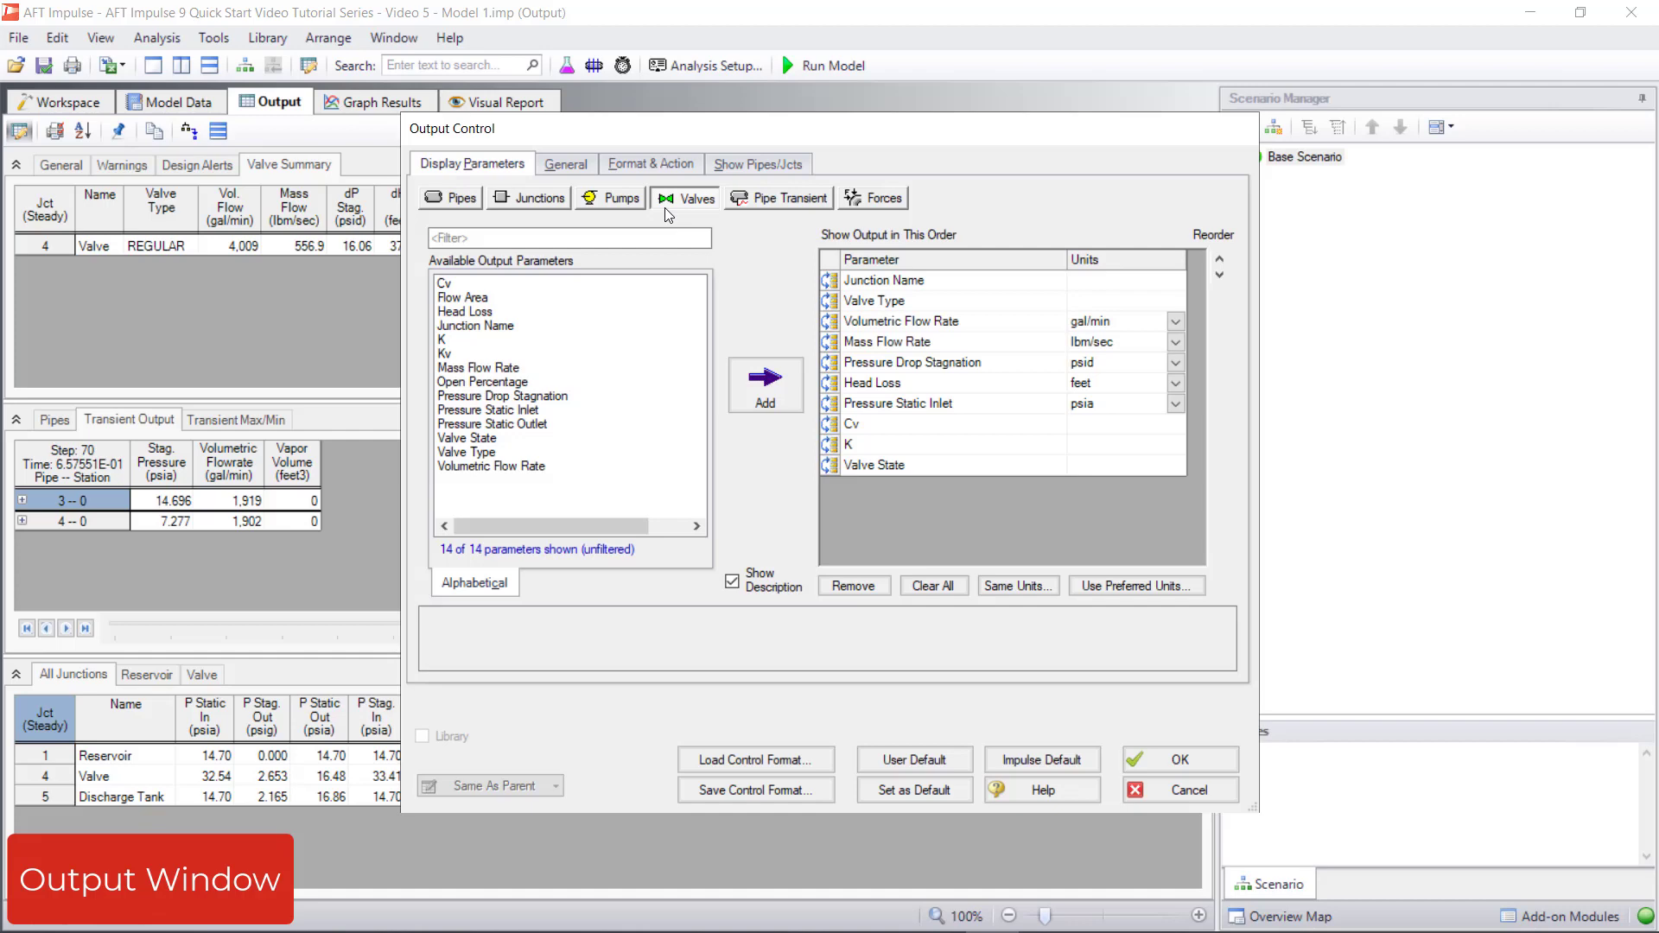
left_click(740, 206)
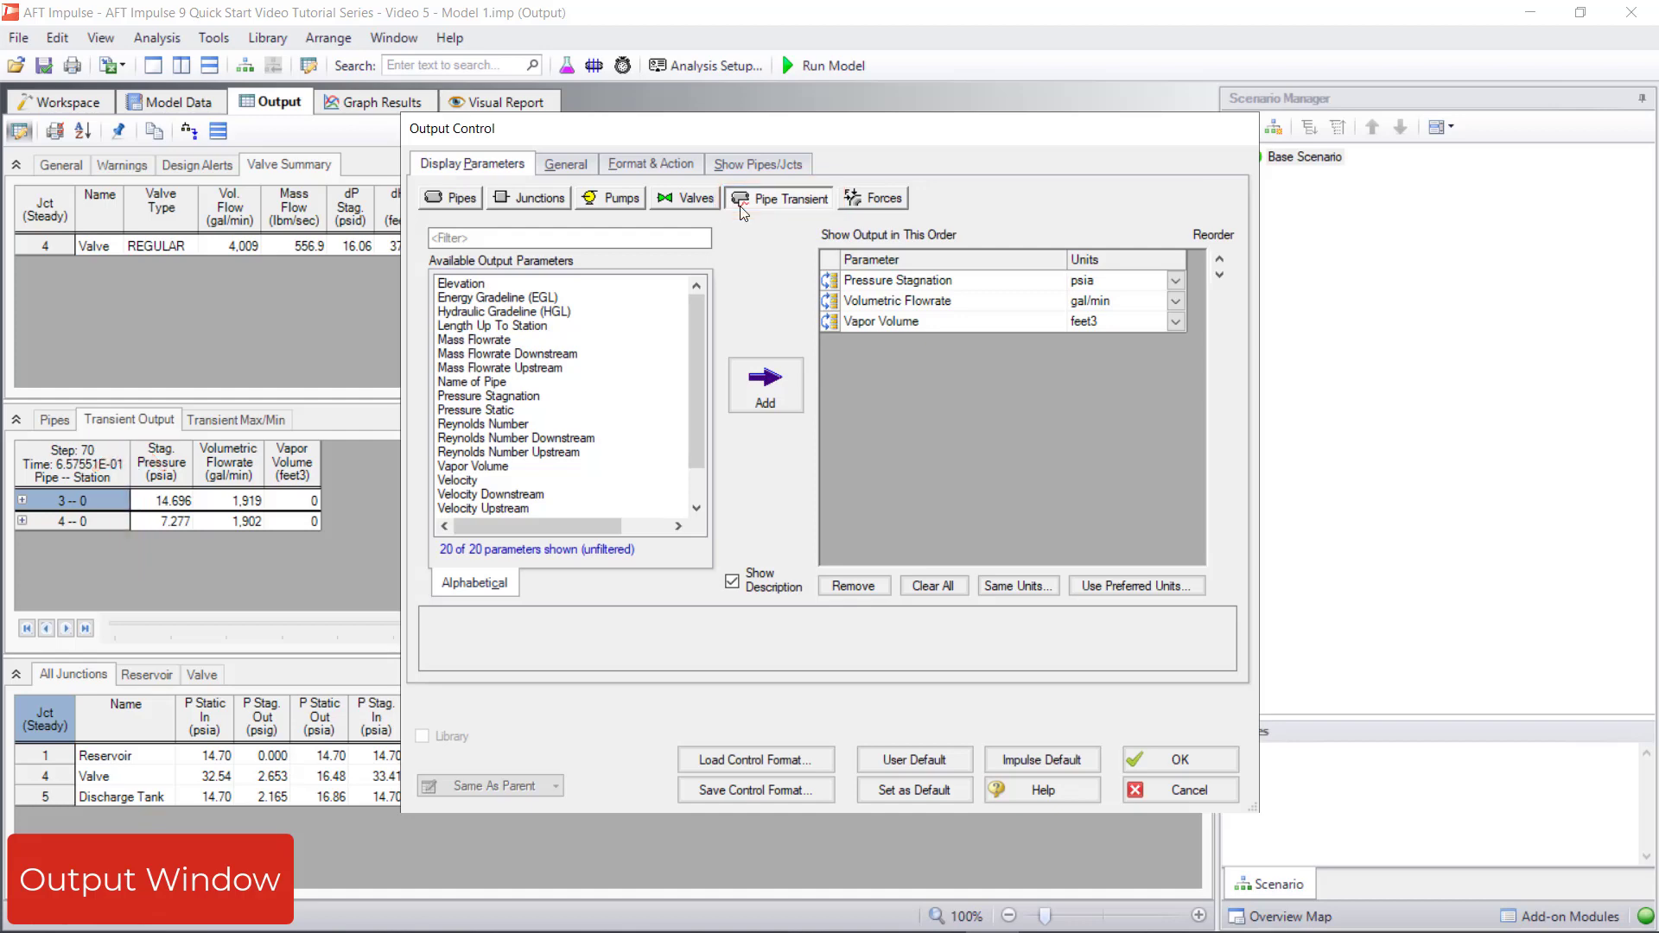
left_click(1139, 789)
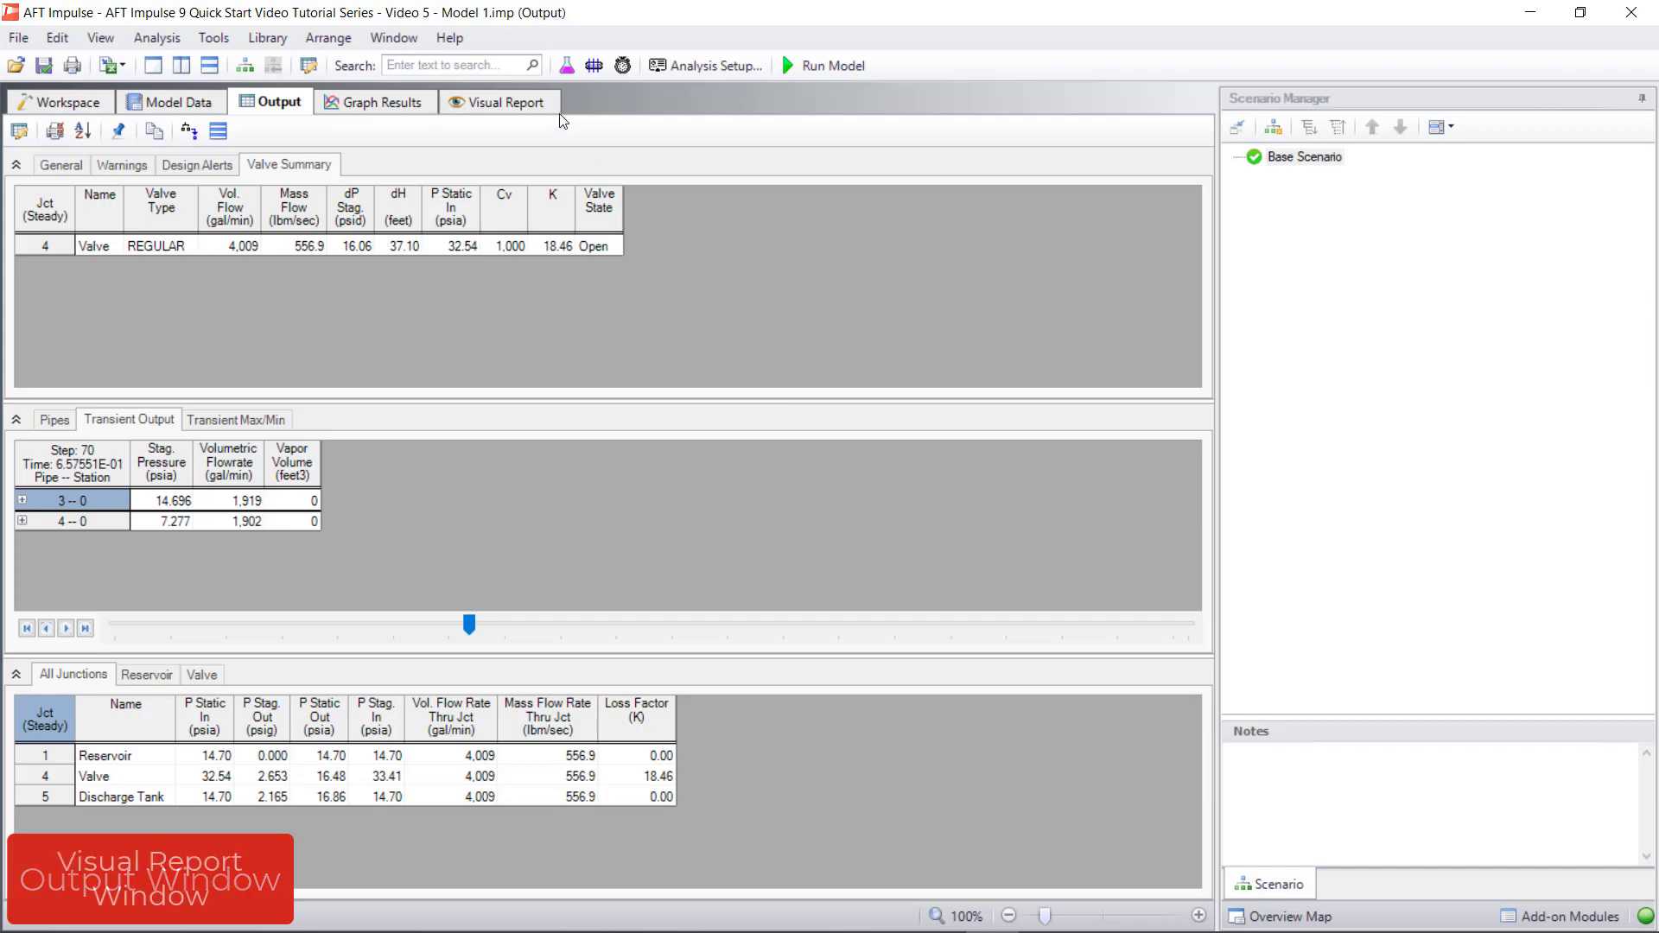
Open the visual report settings and examine the Animate mode and the unfiltered Transient Output parameters, returning to the filtered list
left_click(501, 102)
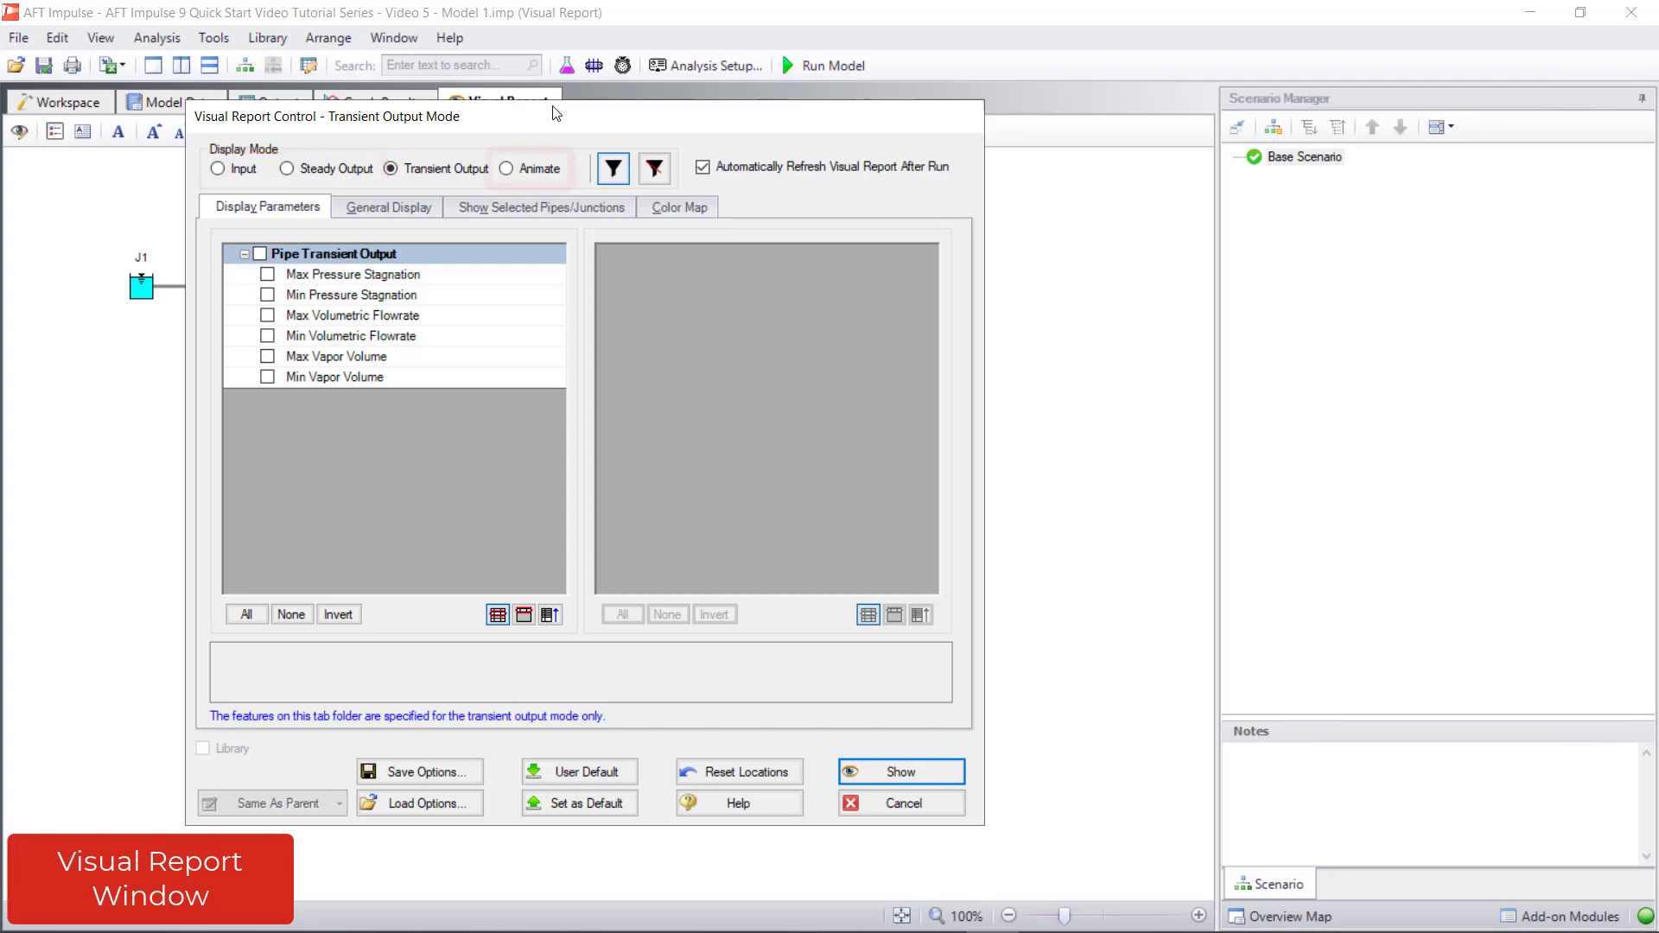
left_click(509, 172)
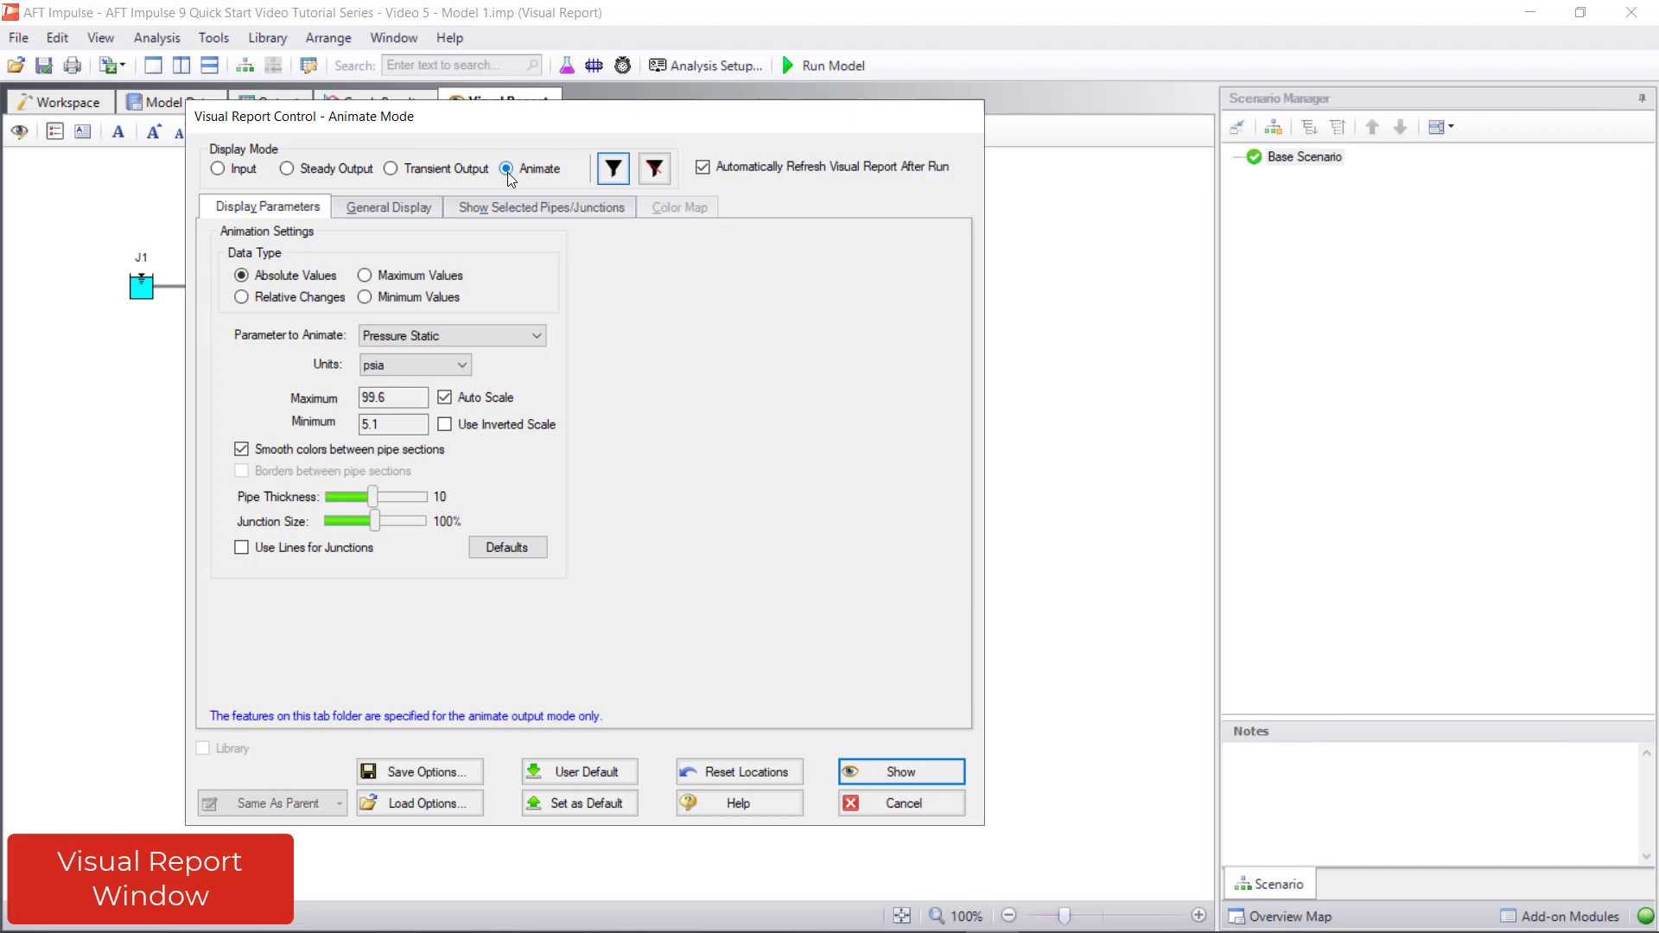
left_click(449, 171)
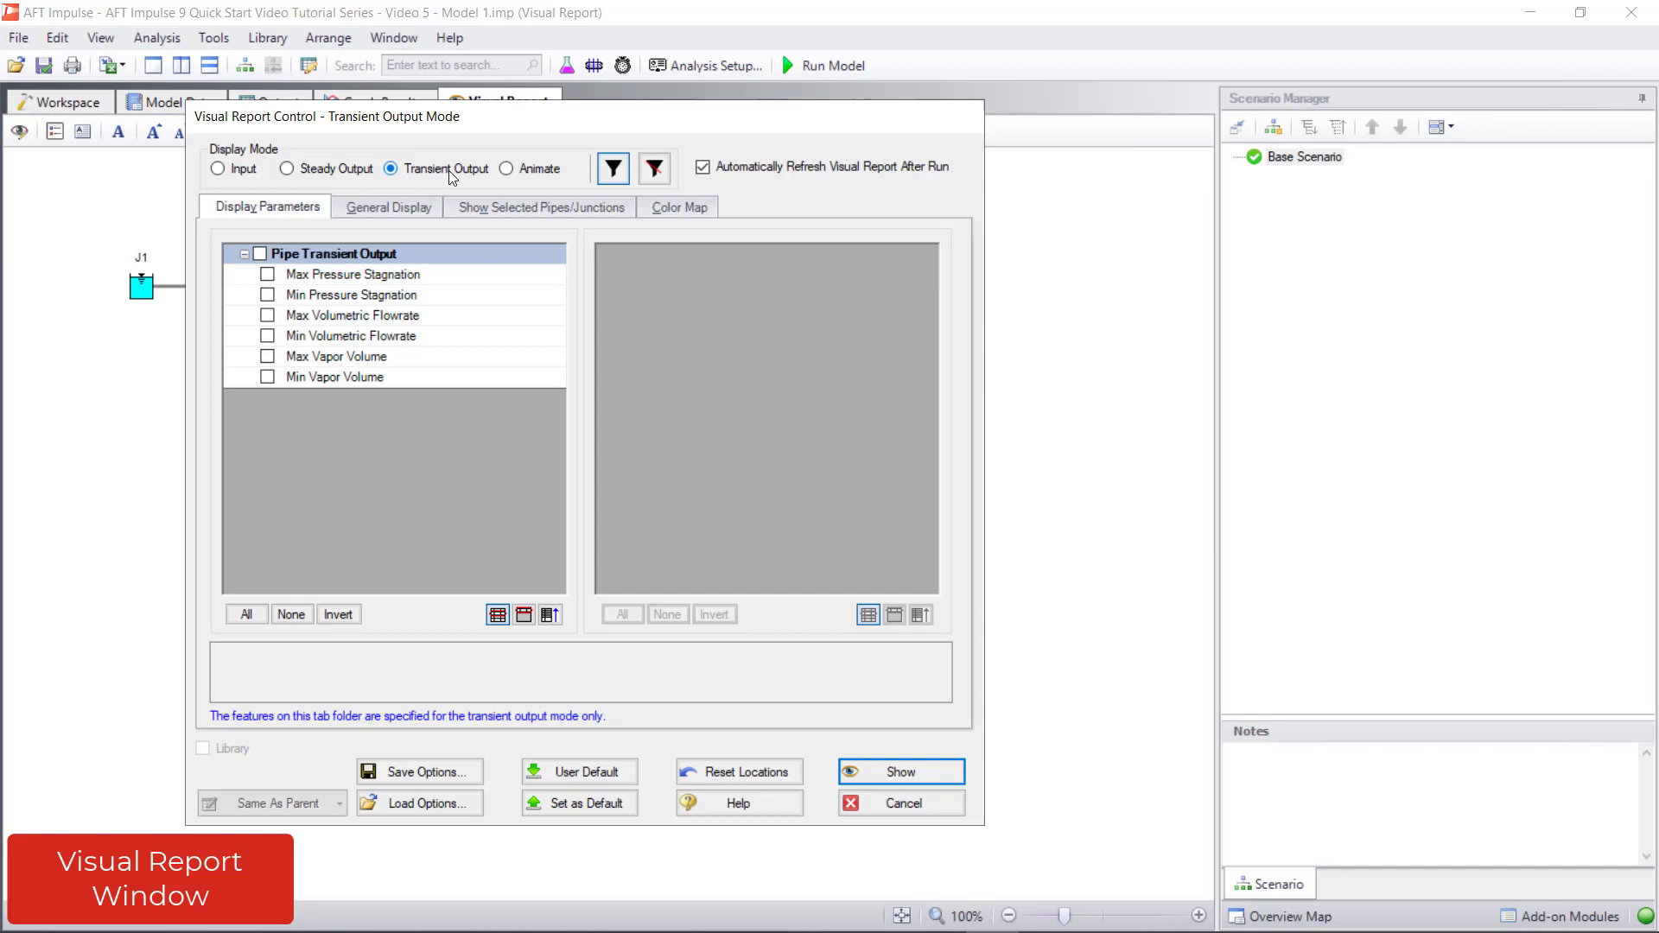
left_click(652, 176)
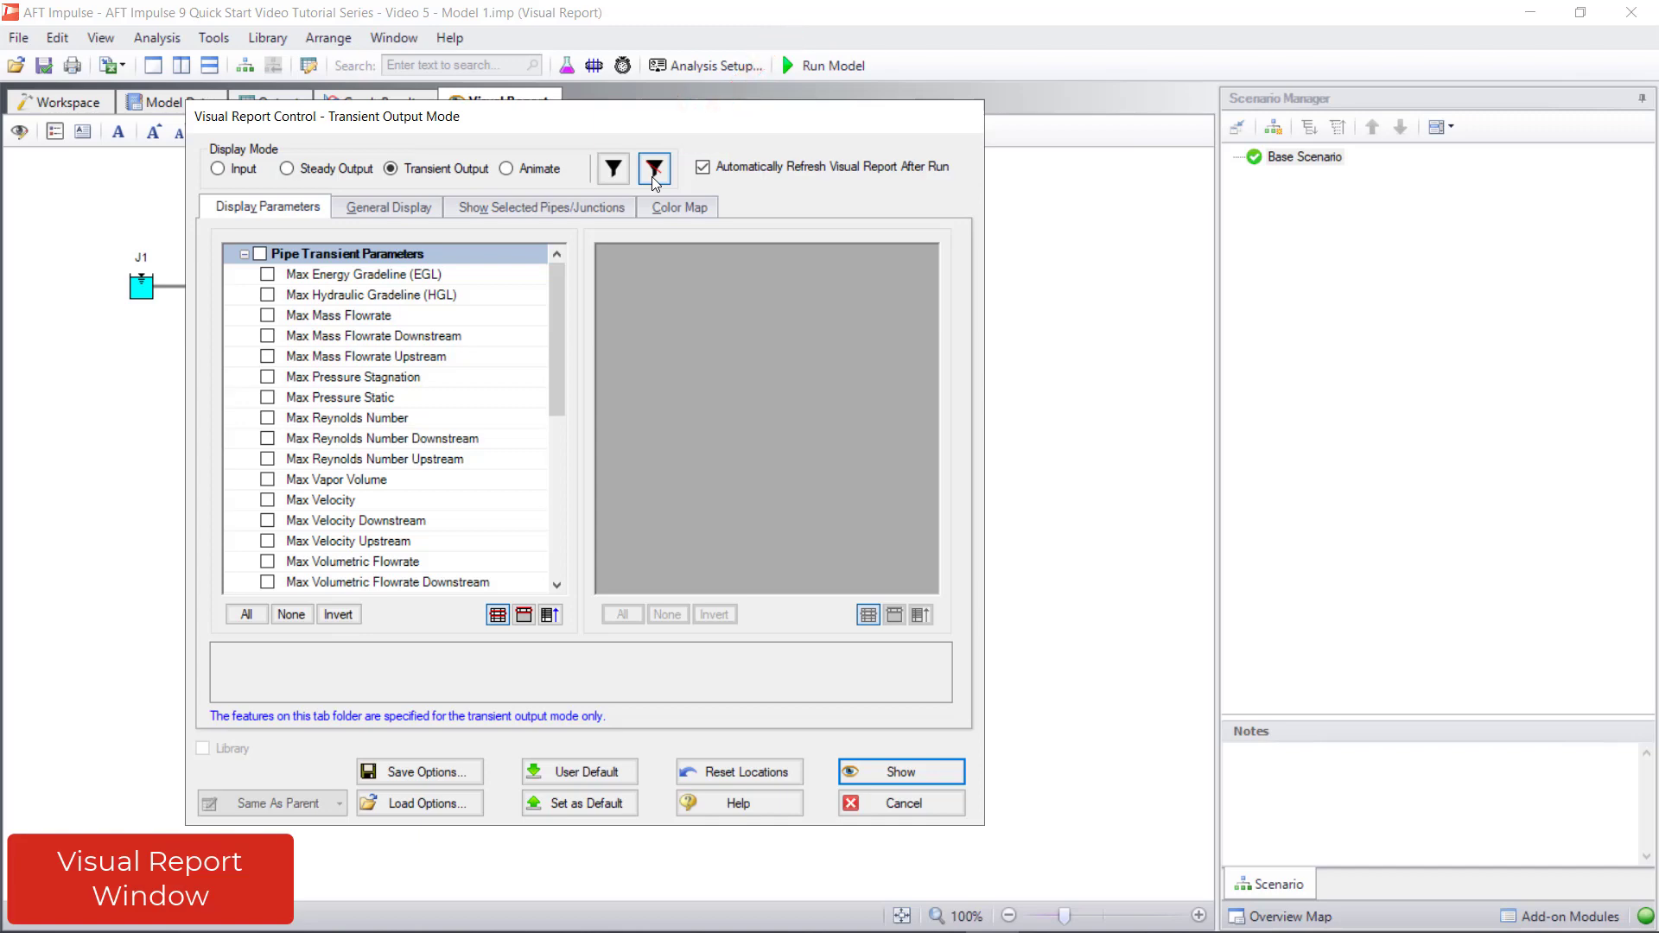
left_click(613, 179)
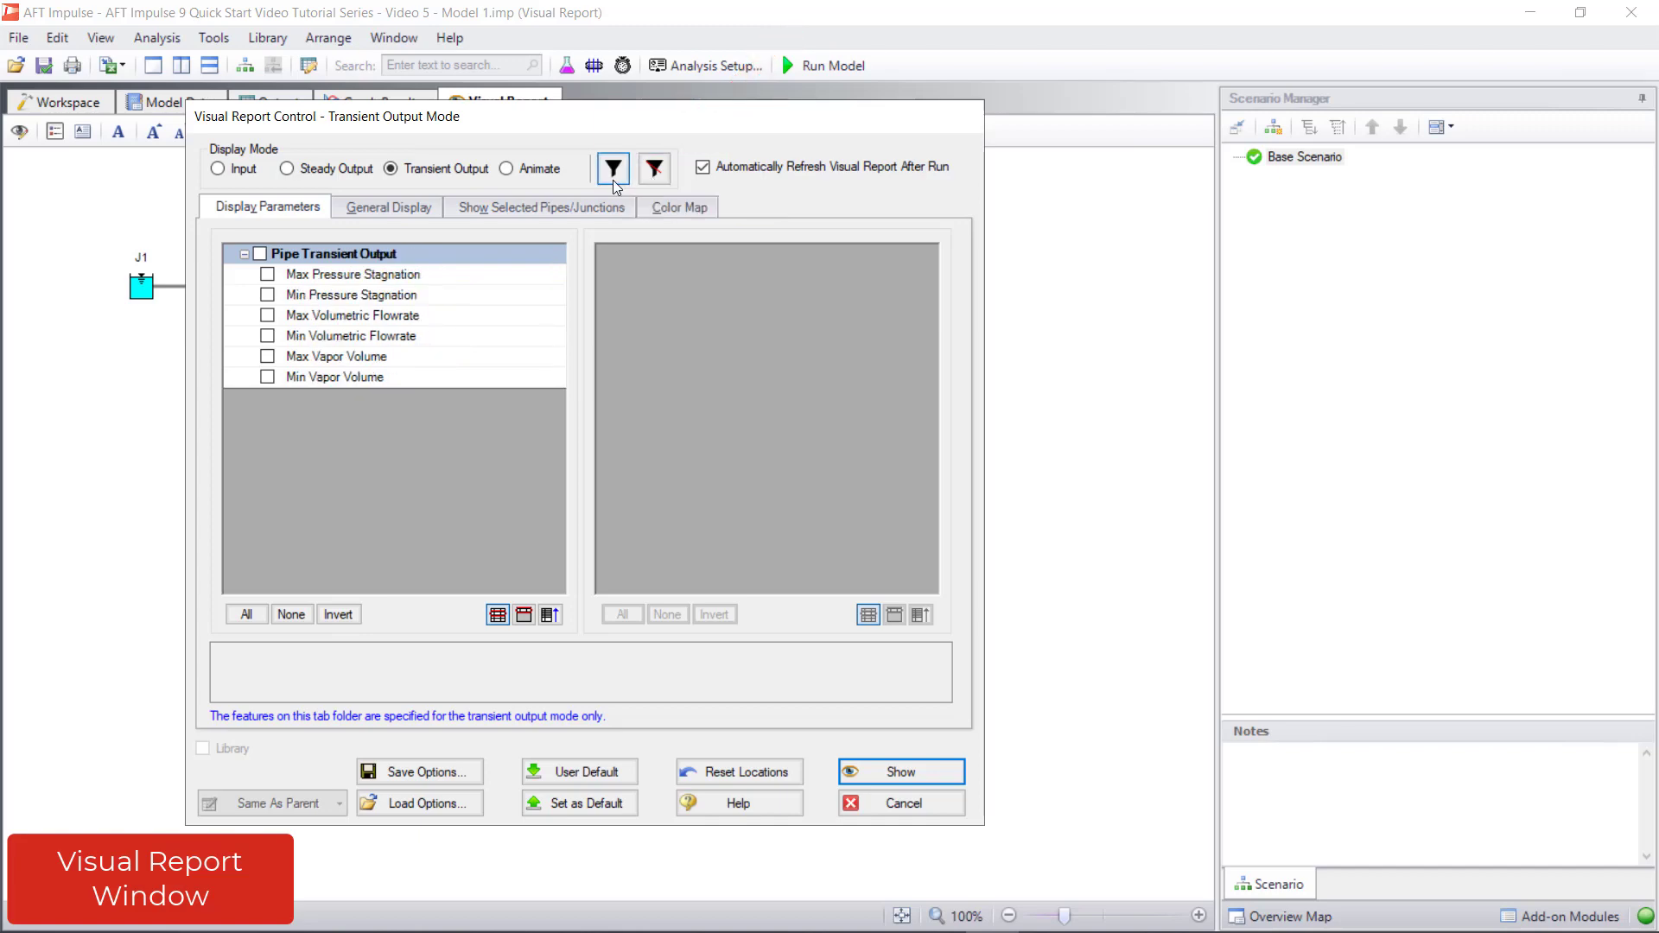
Include the maximum and minimum stagnation pressure and the maximum and minimum volumetric flowrate in the visual report's pipe transient output
left_click(268, 275)
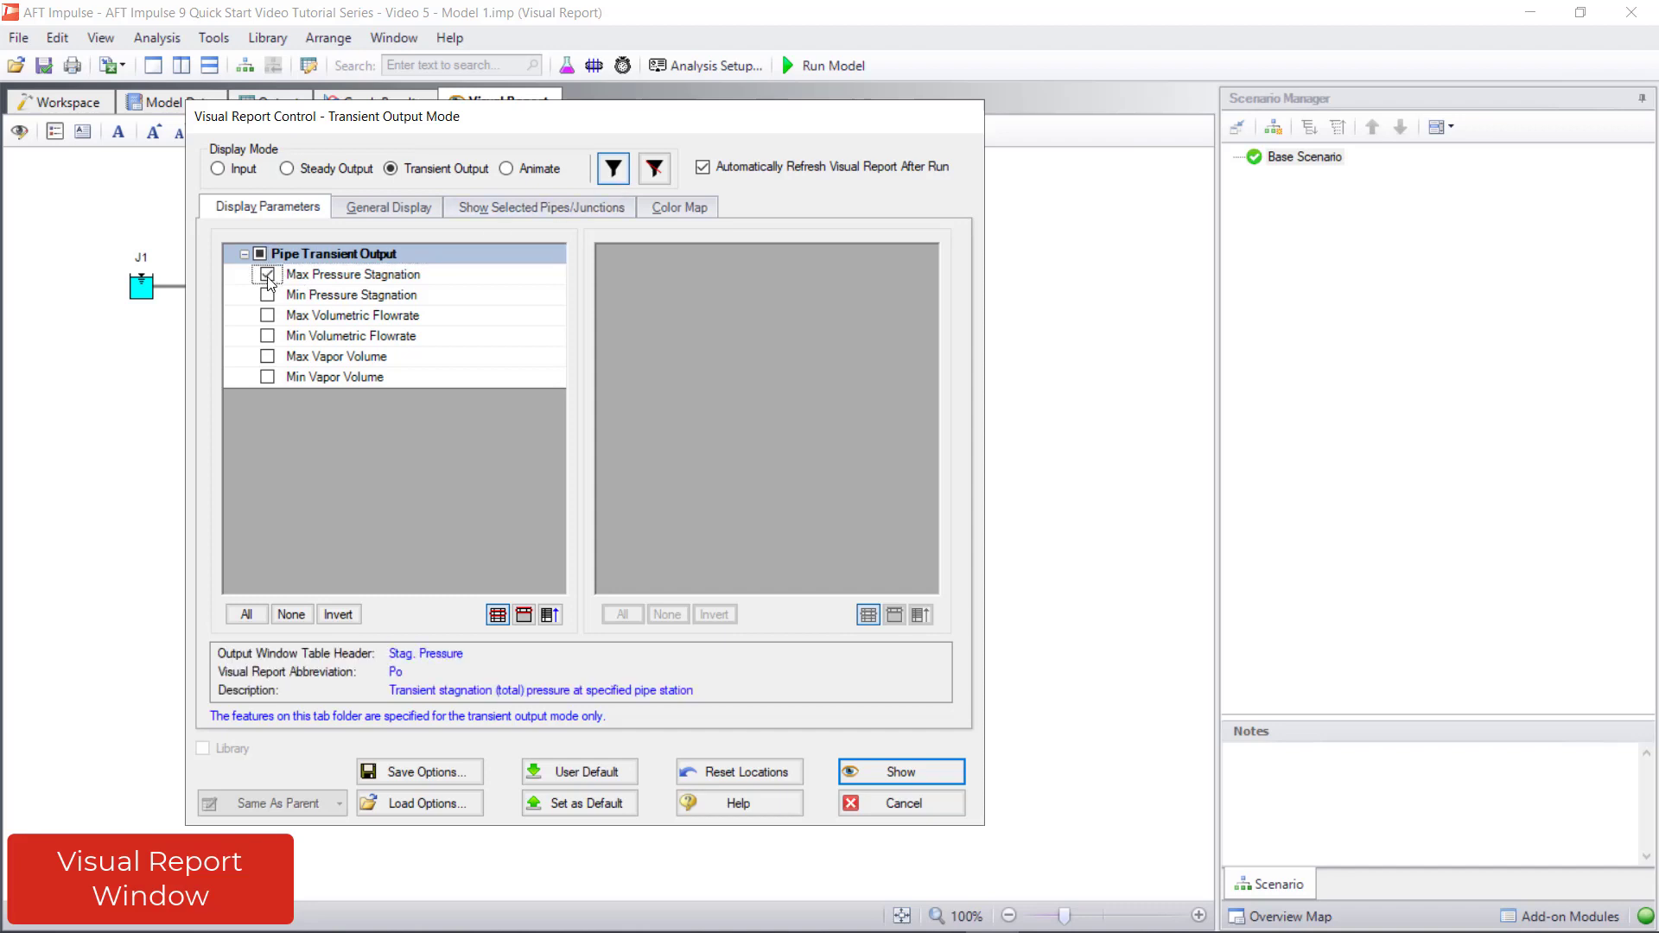
left_click(267, 295)
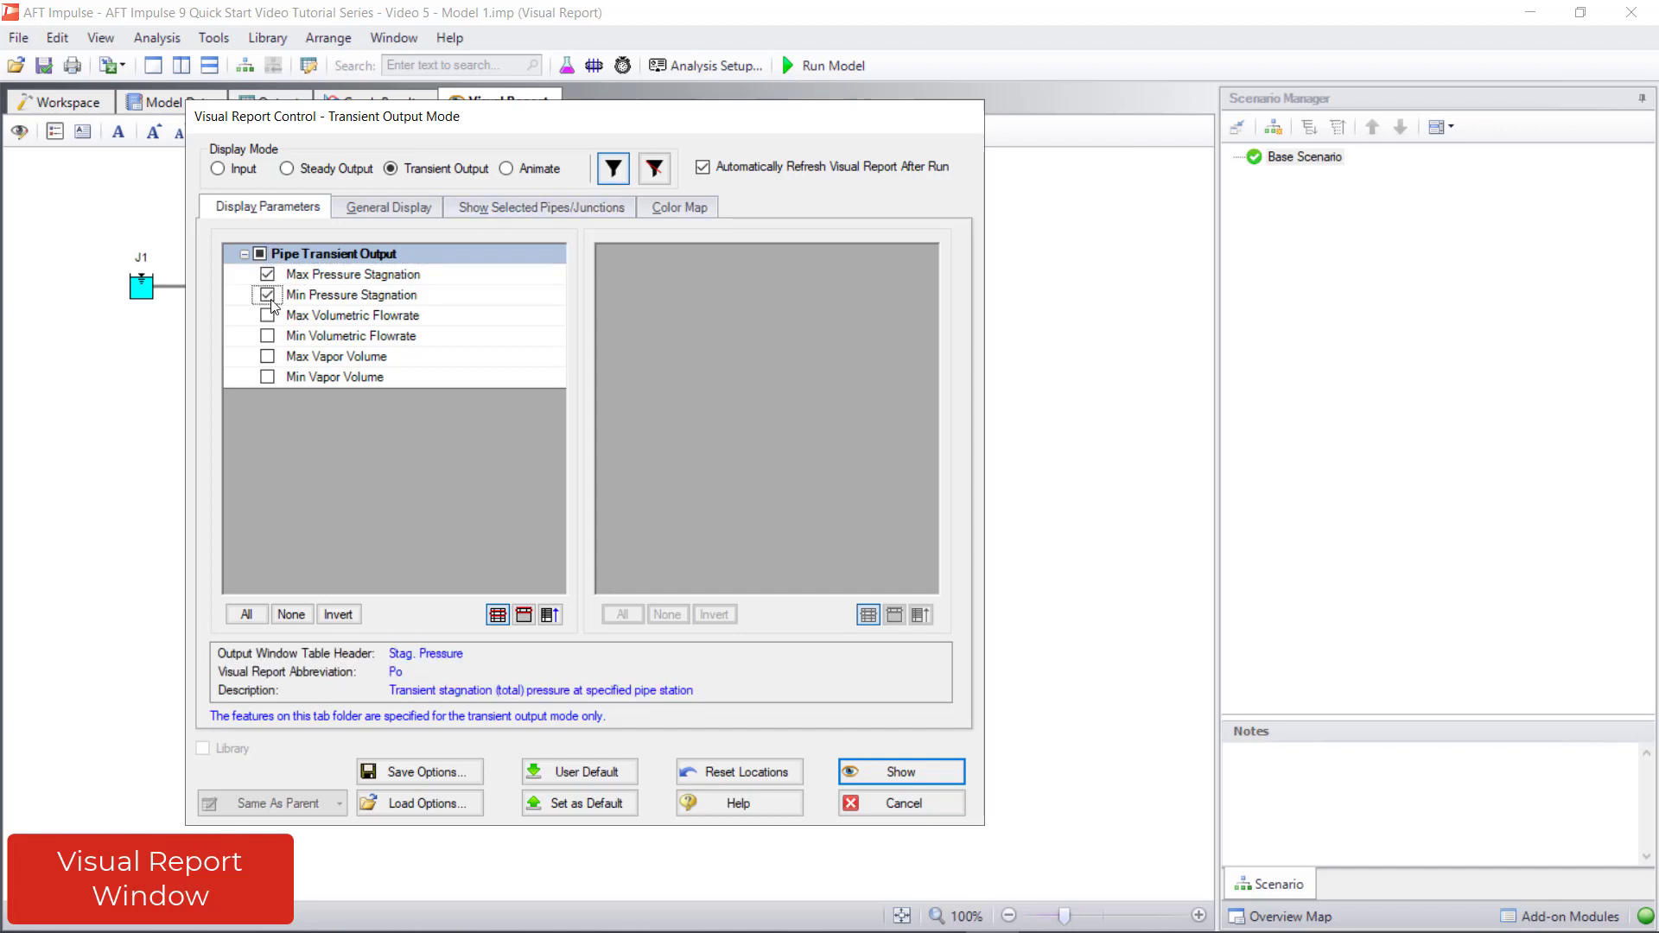
left_click(267, 315)
left_click(274, 338)
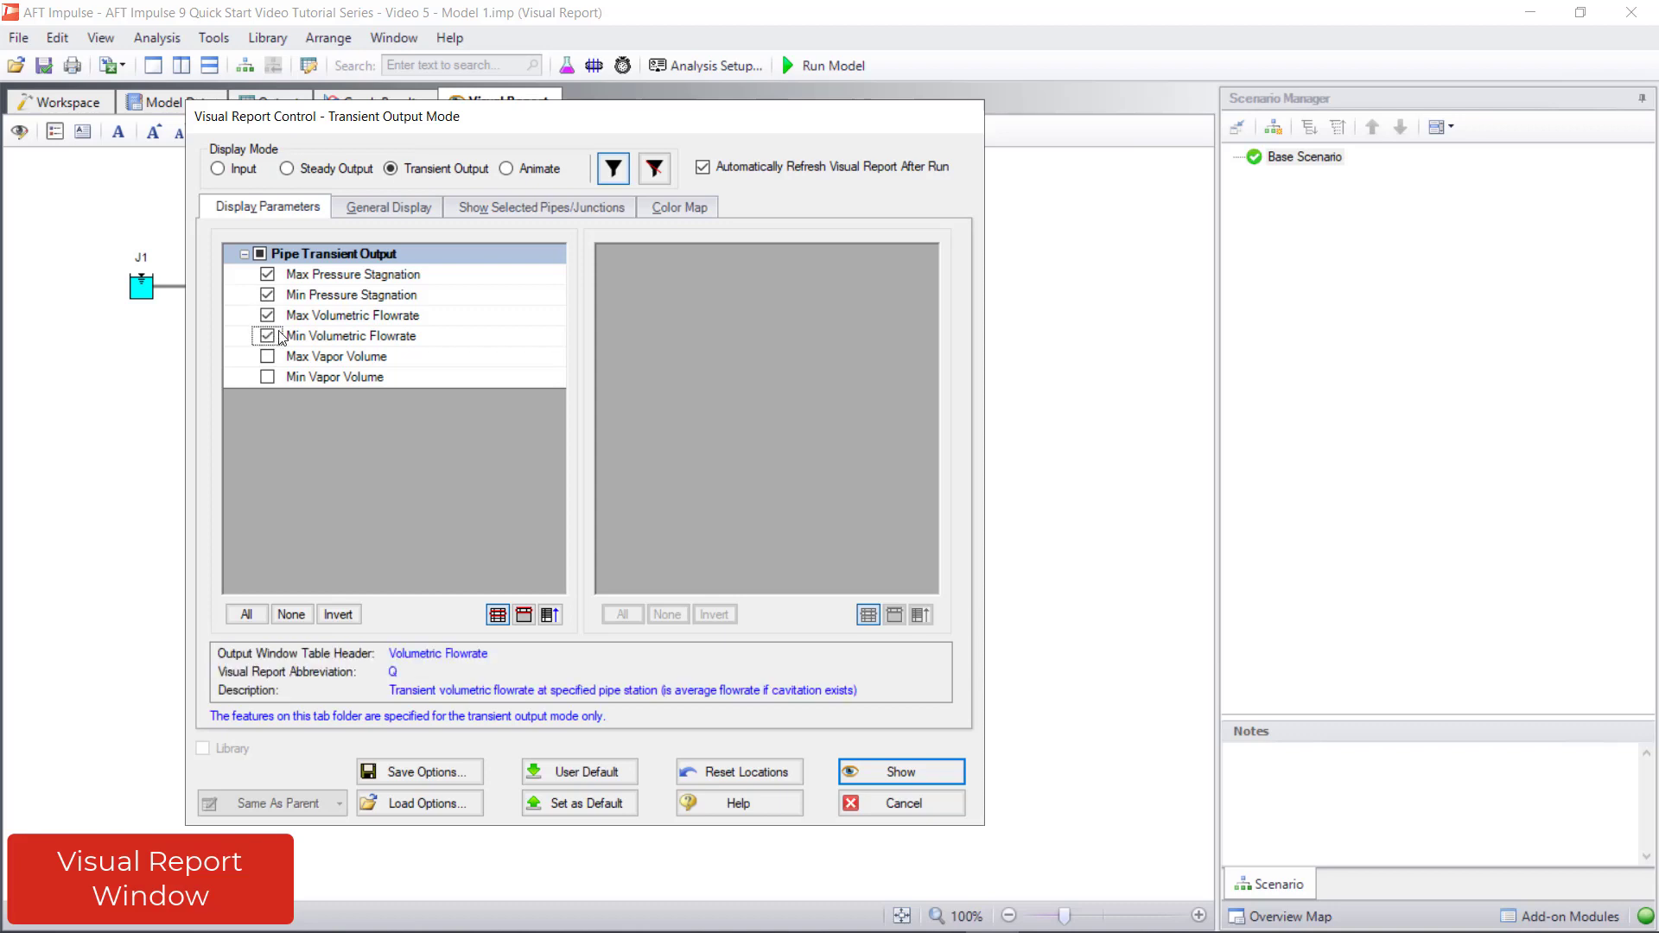
Set the automatic pipe color map to the Min Velocity parameter and show the visual report
left_click(350, 212)
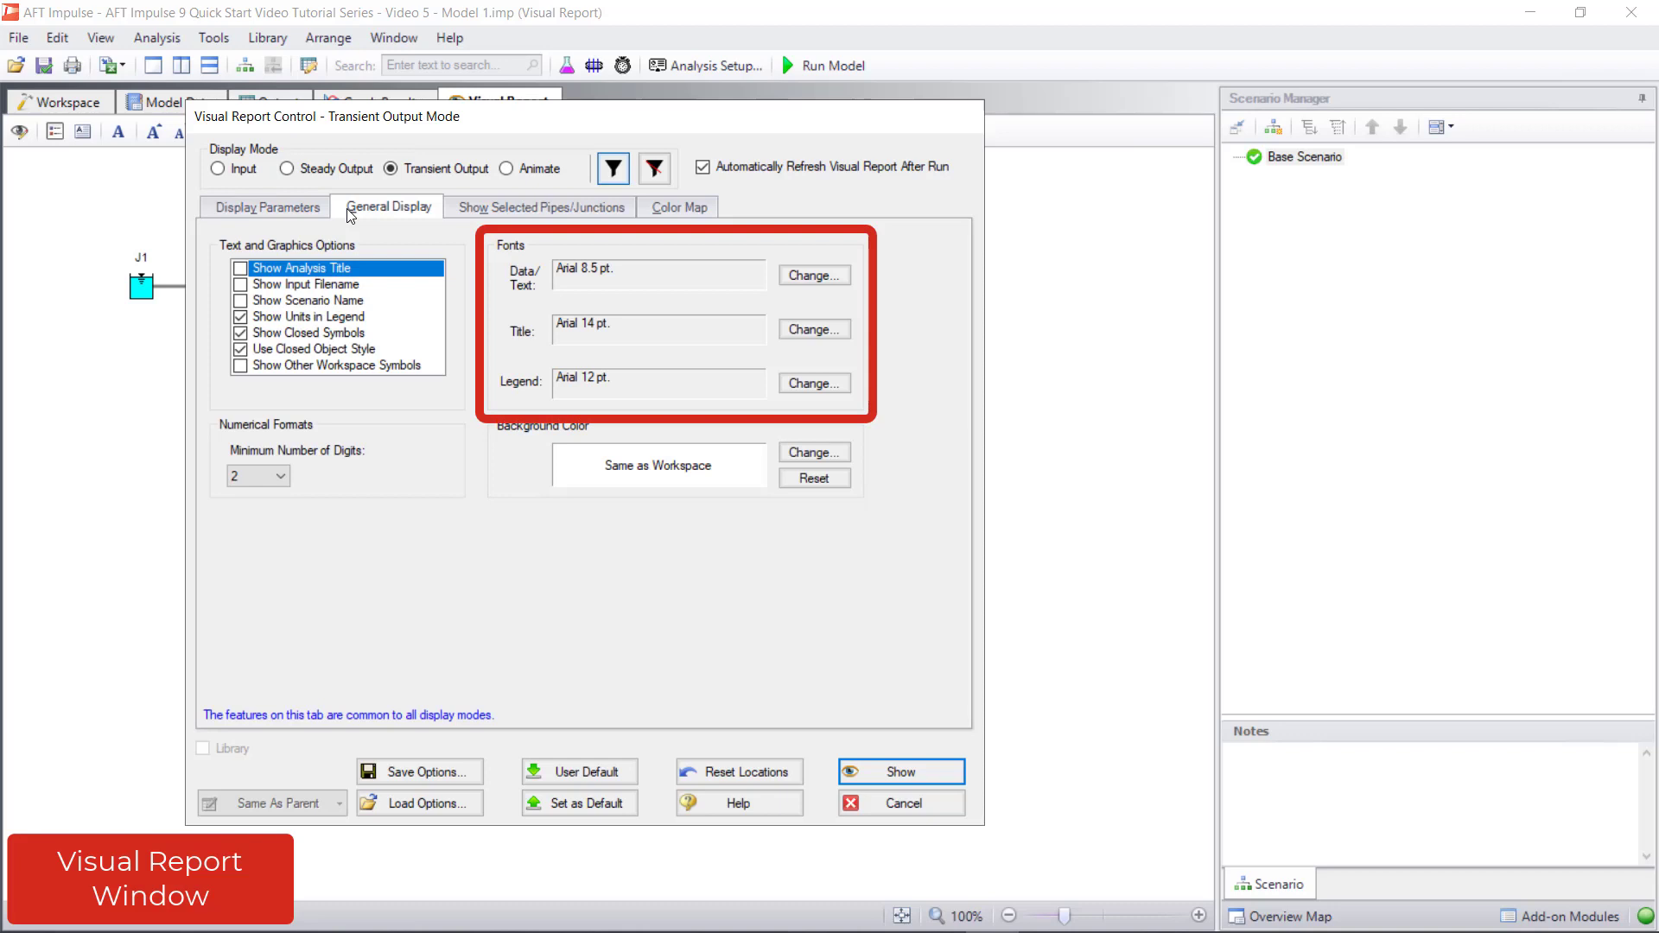
left_click(651, 212)
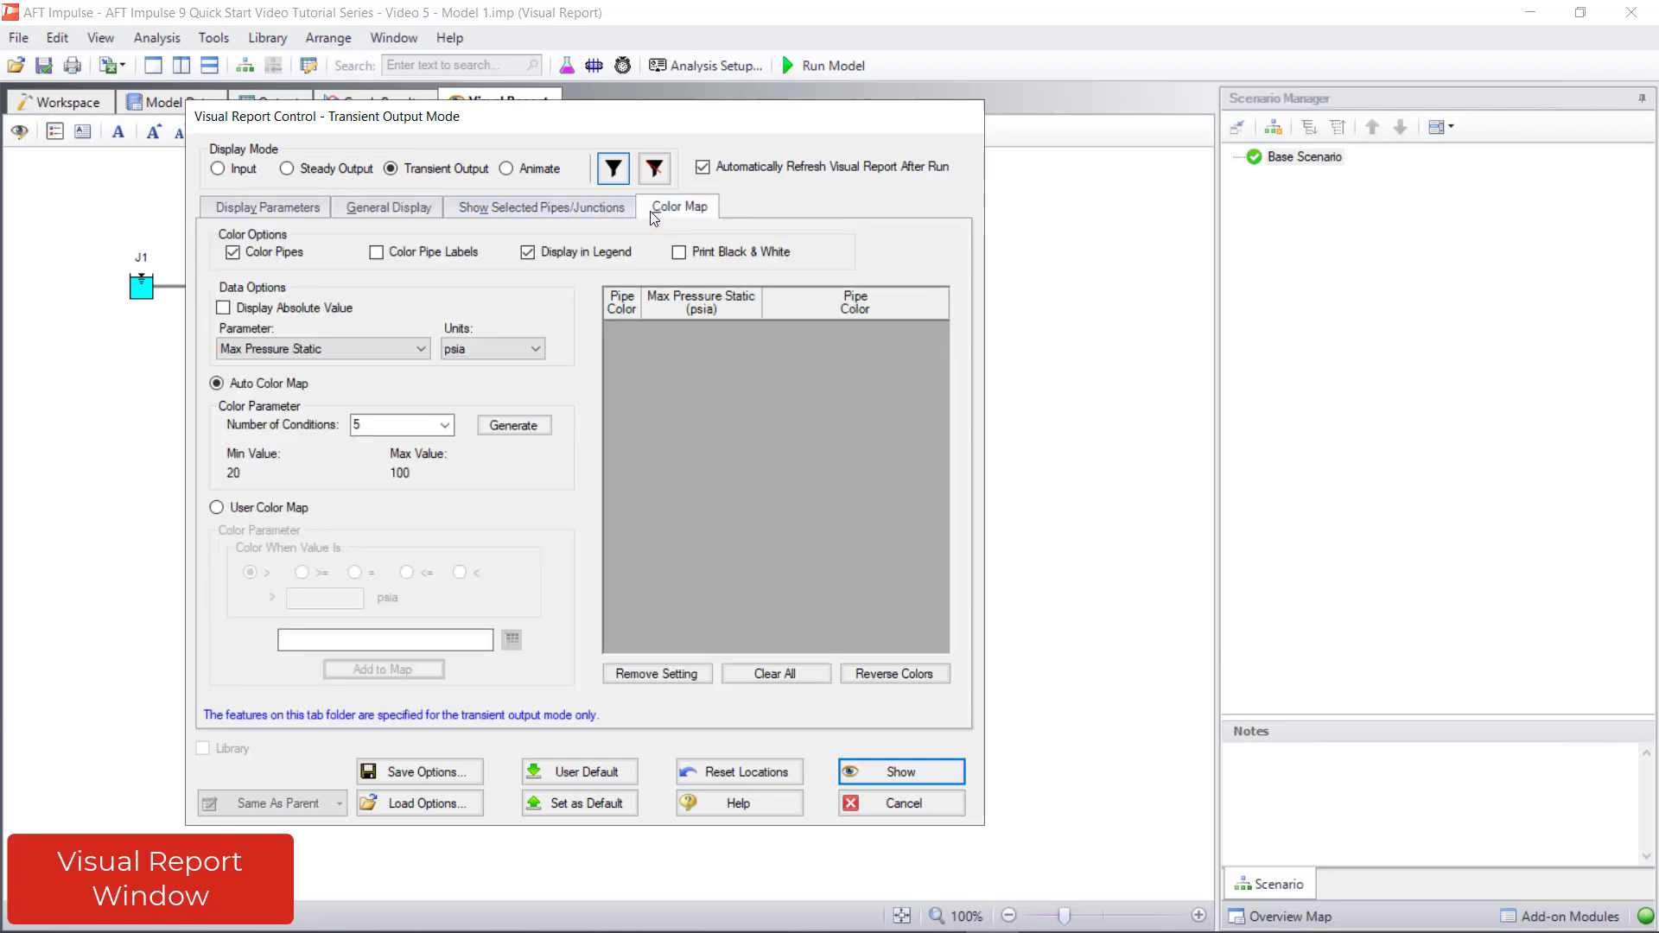
left_click(423, 346)
scroll(395, 433, "down", 5)
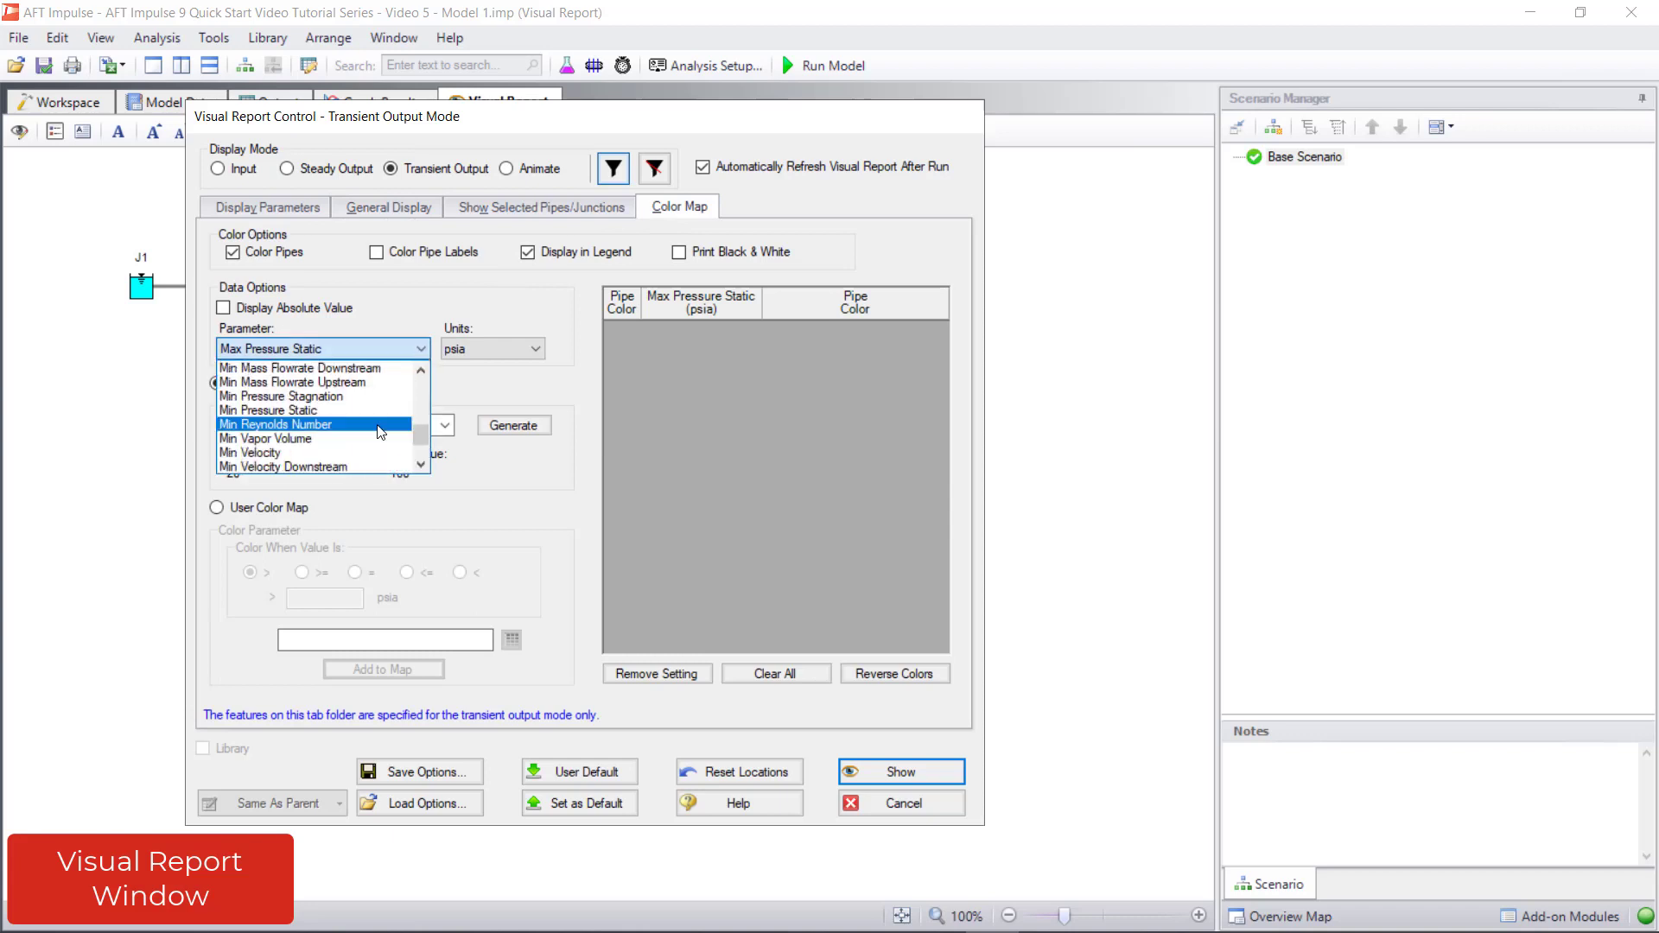
left_click(329, 447)
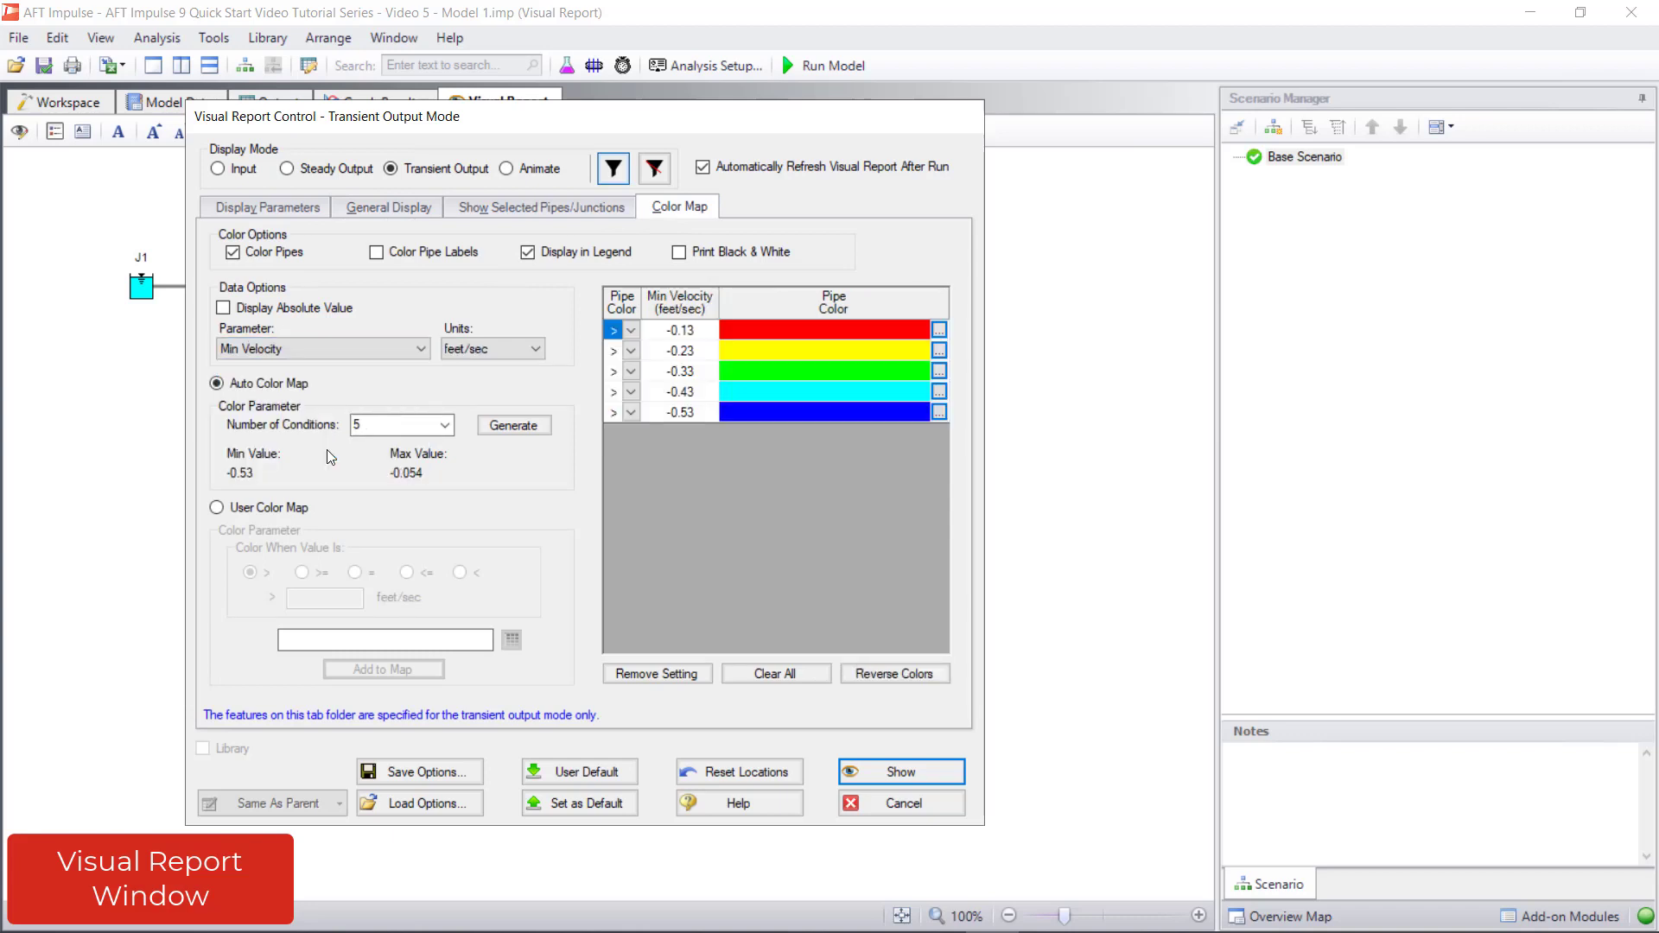
left_click(853, 773)
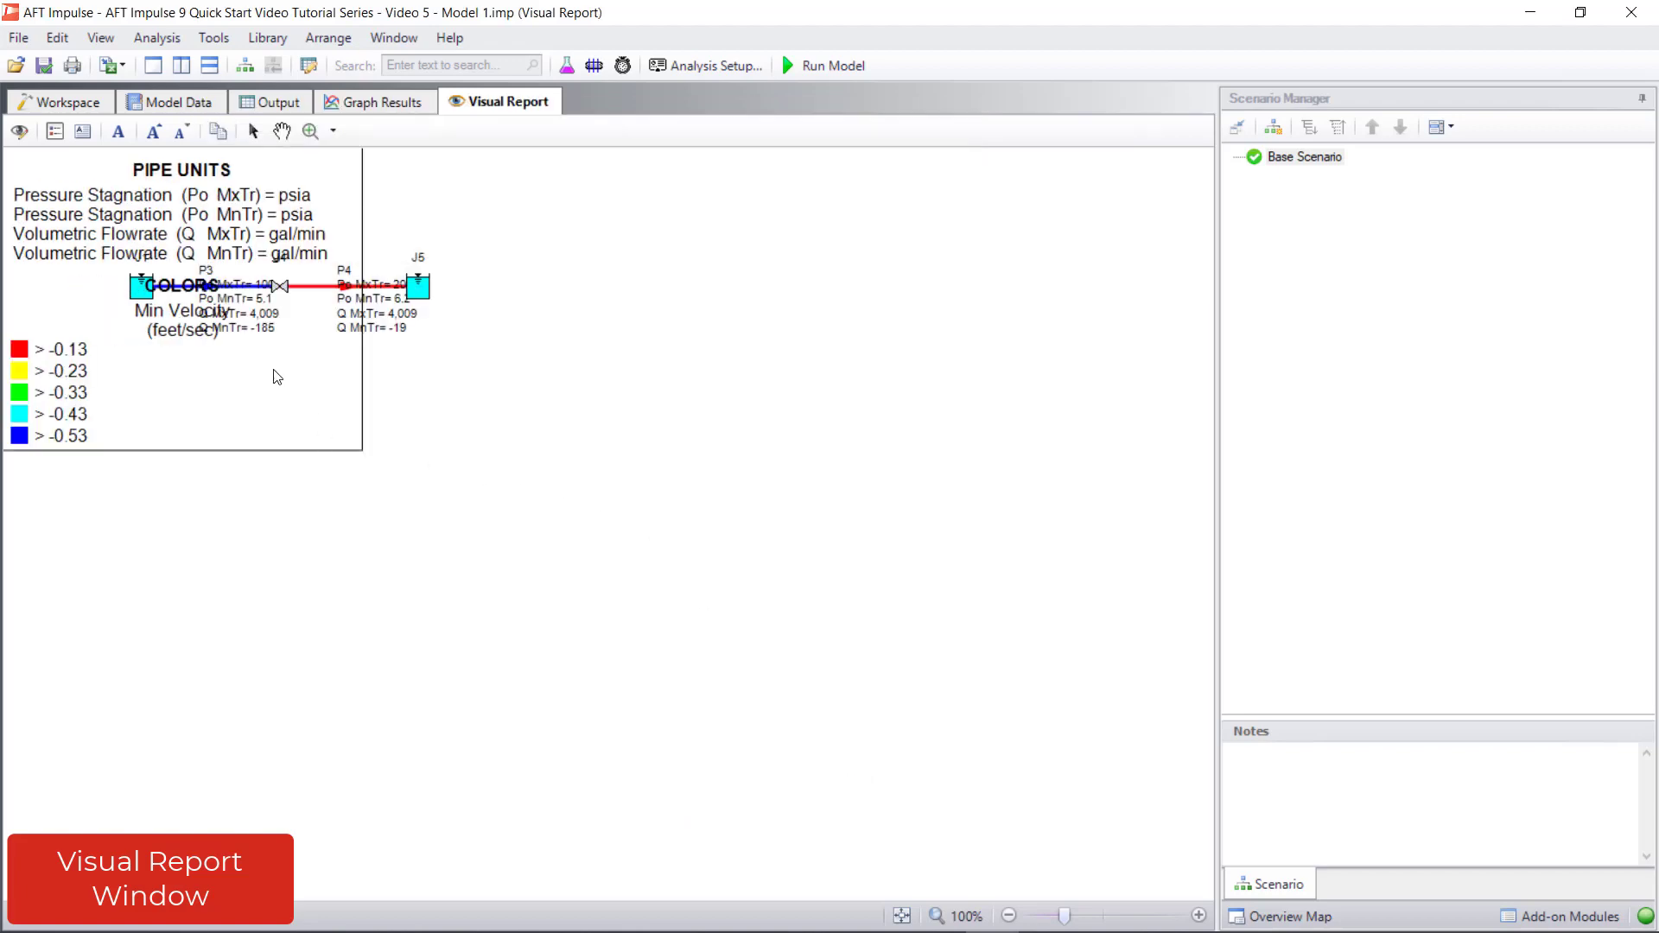
Move the legend below the pipeline and place the P3 and P4 result labels above their pipes
left_click_drag(270, 371, 352, 574)
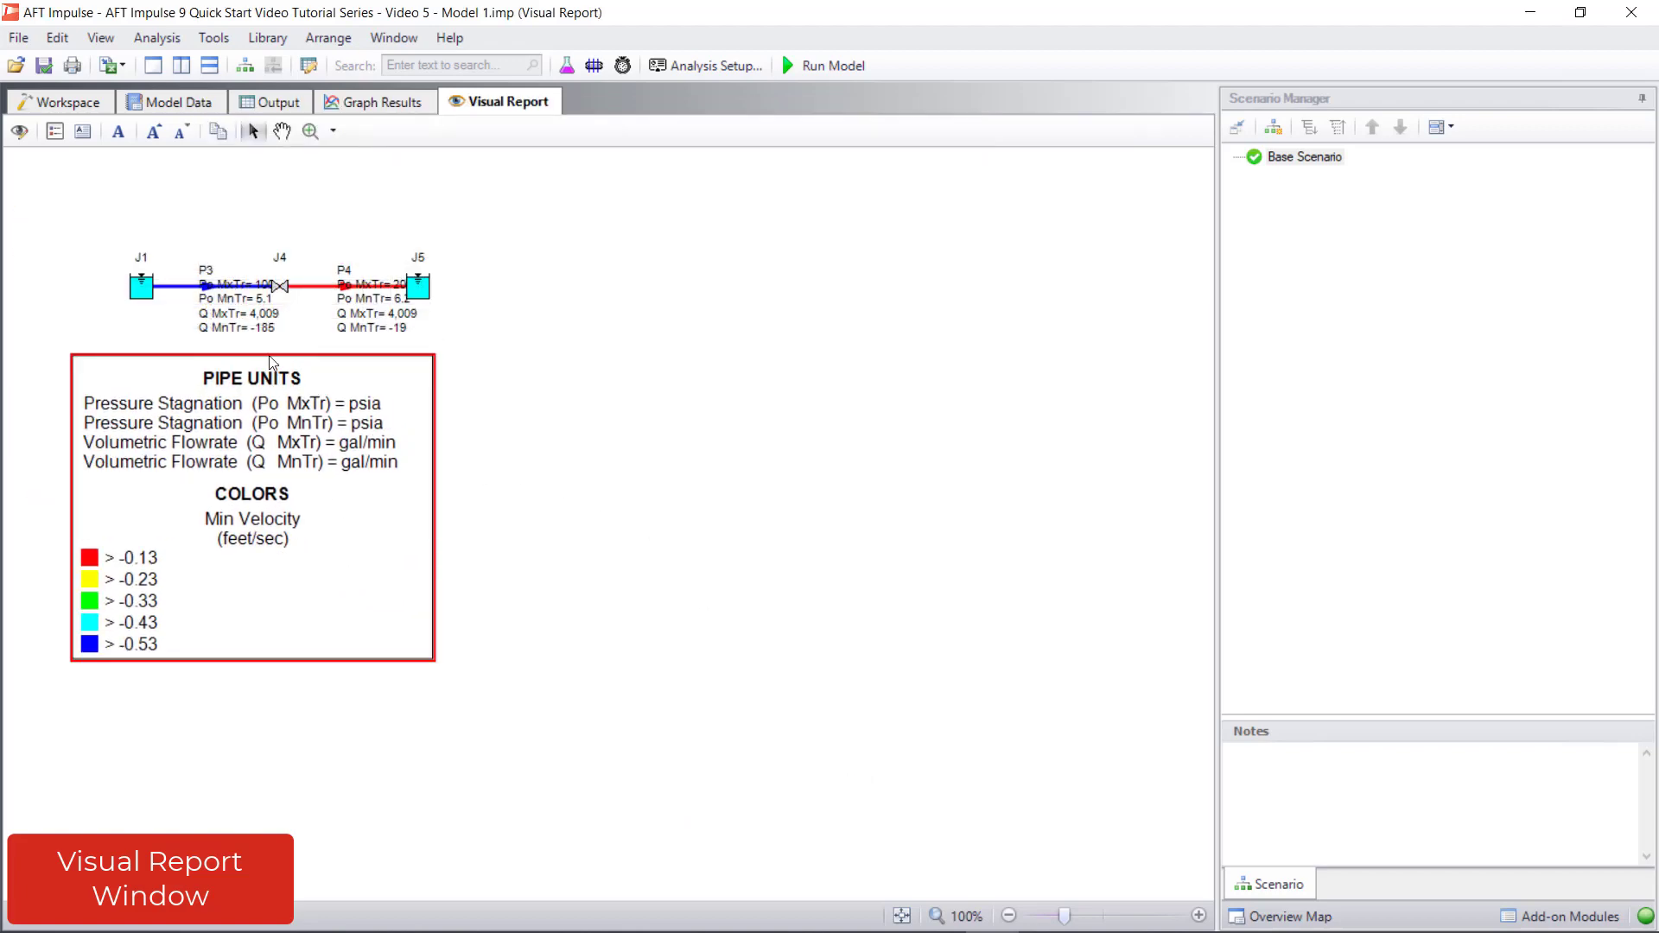
left_click_drag(263, 332, 254, 251)
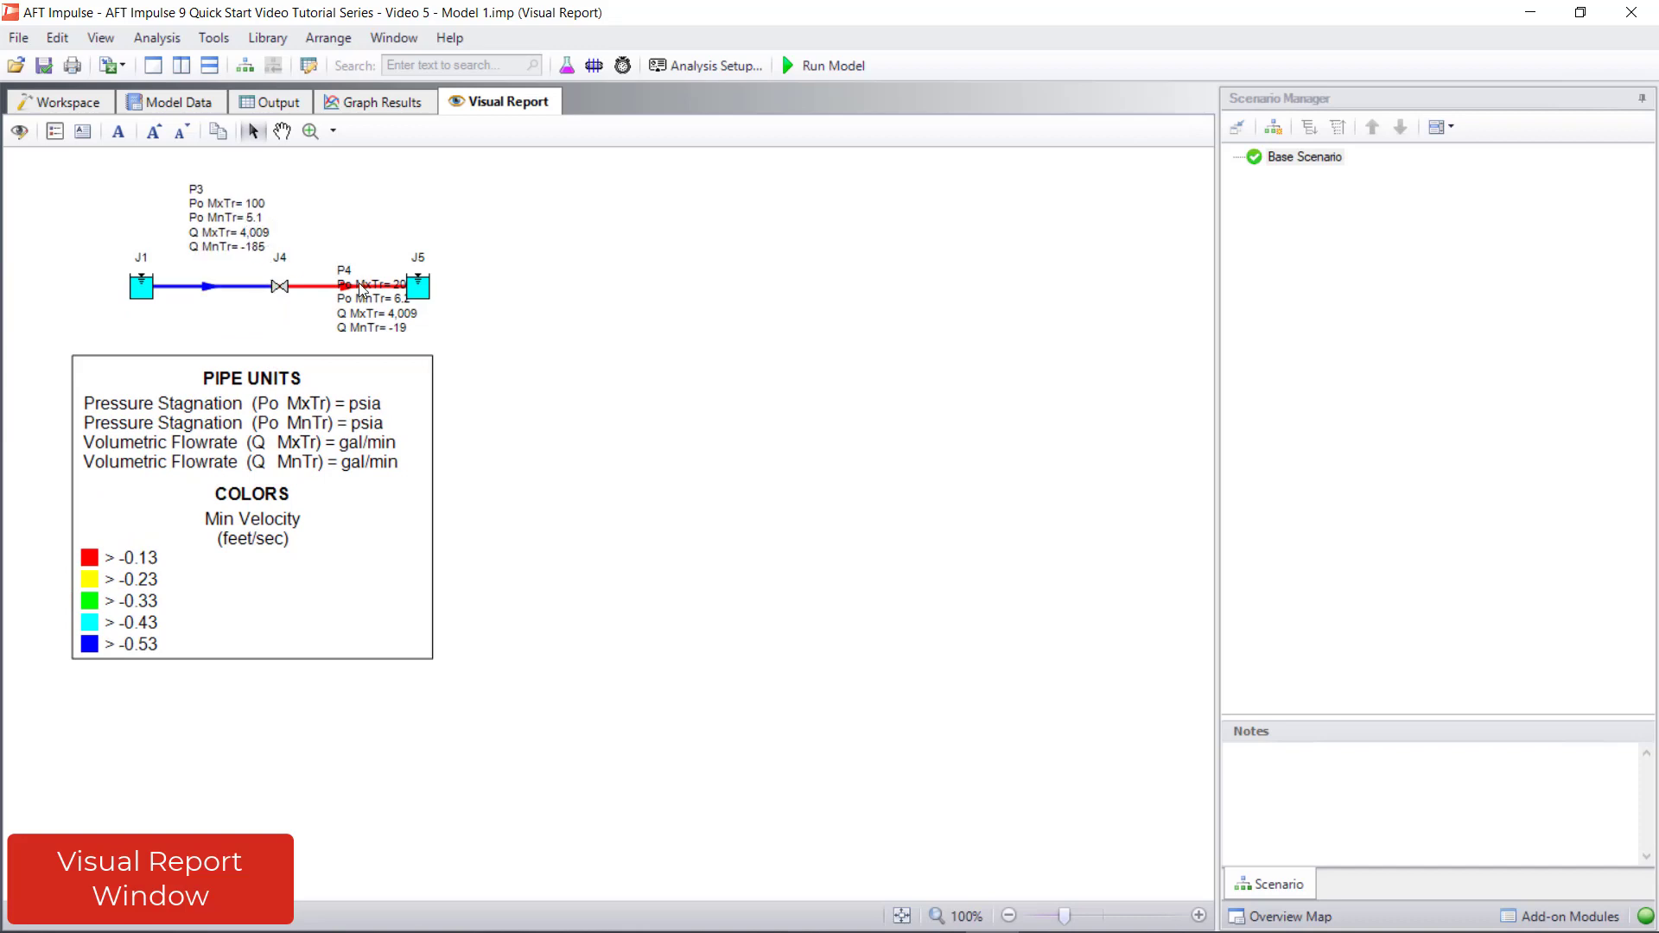
left_click_drag(388, 319, 368, 244)
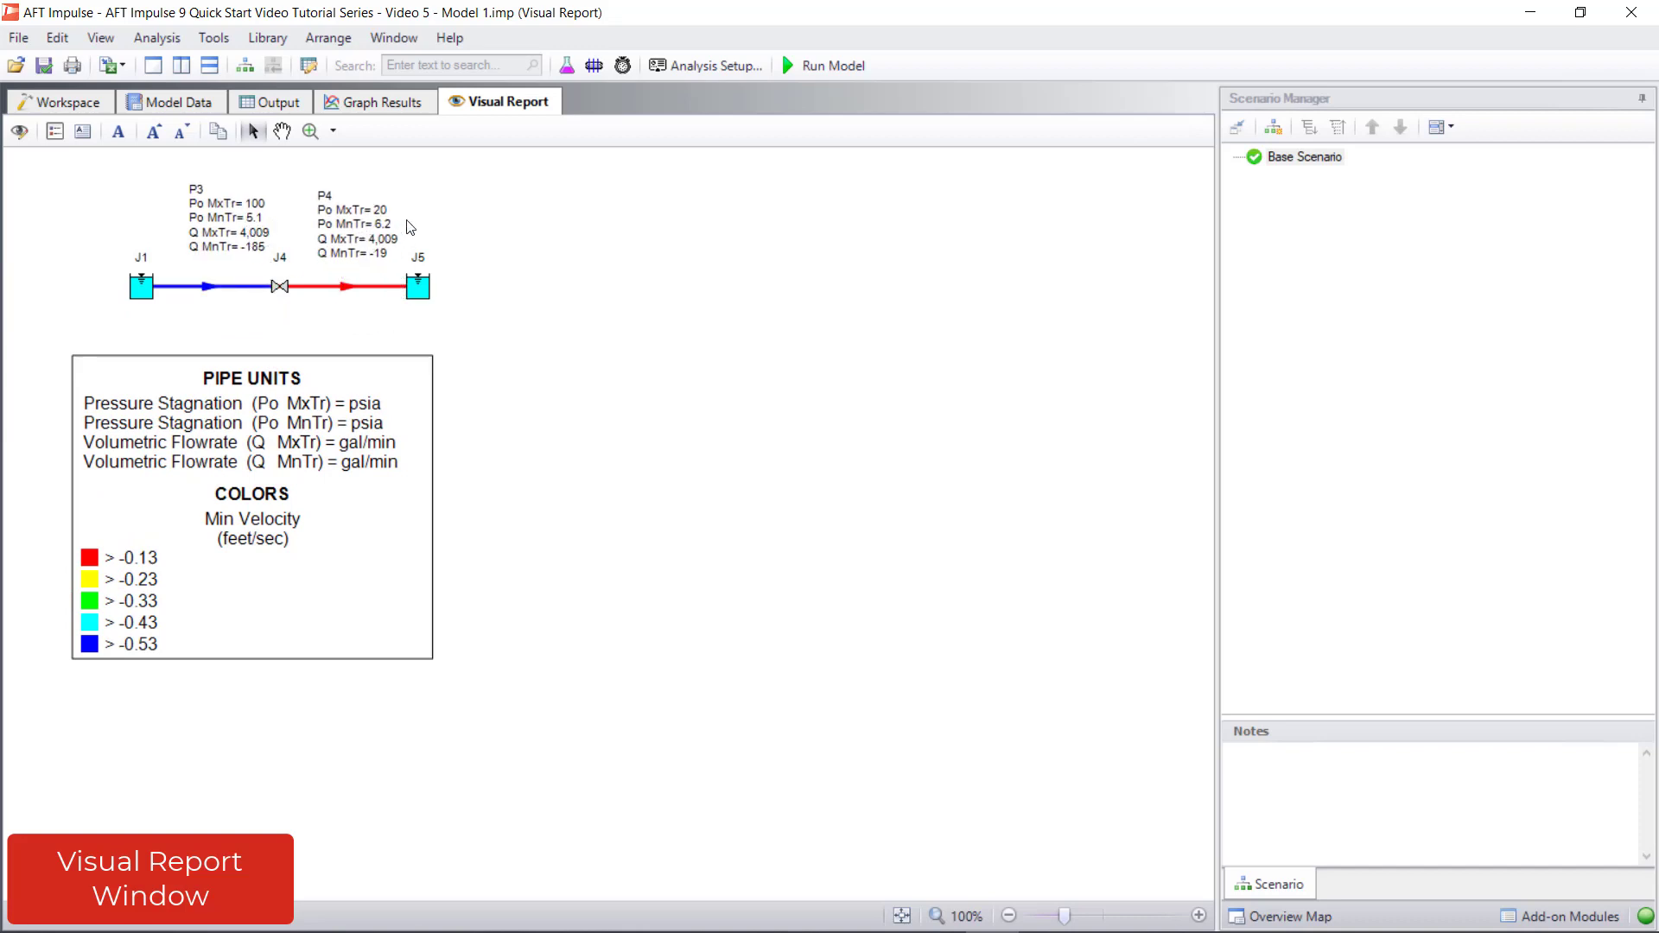